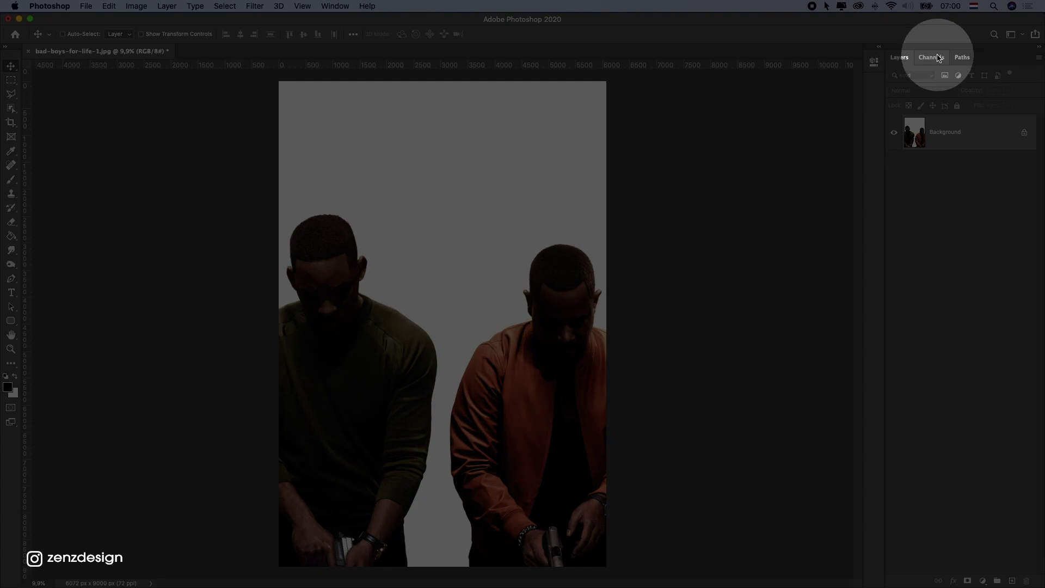
Compare the Red, Green and Blue channels for contrast between the men and the background, and duplicate the Blue channel
left_click(932, 57)
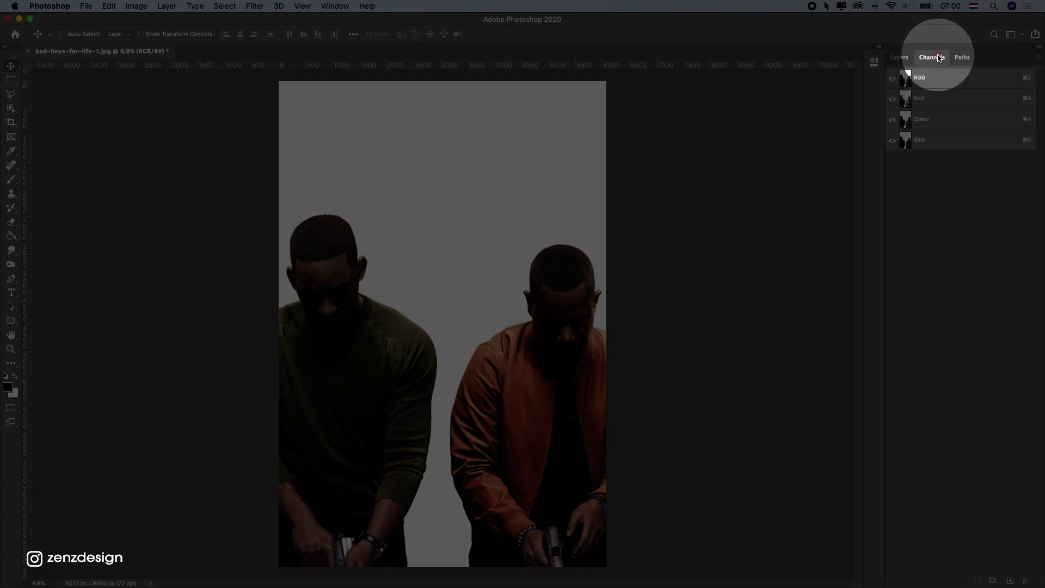
left_click(330, 6)
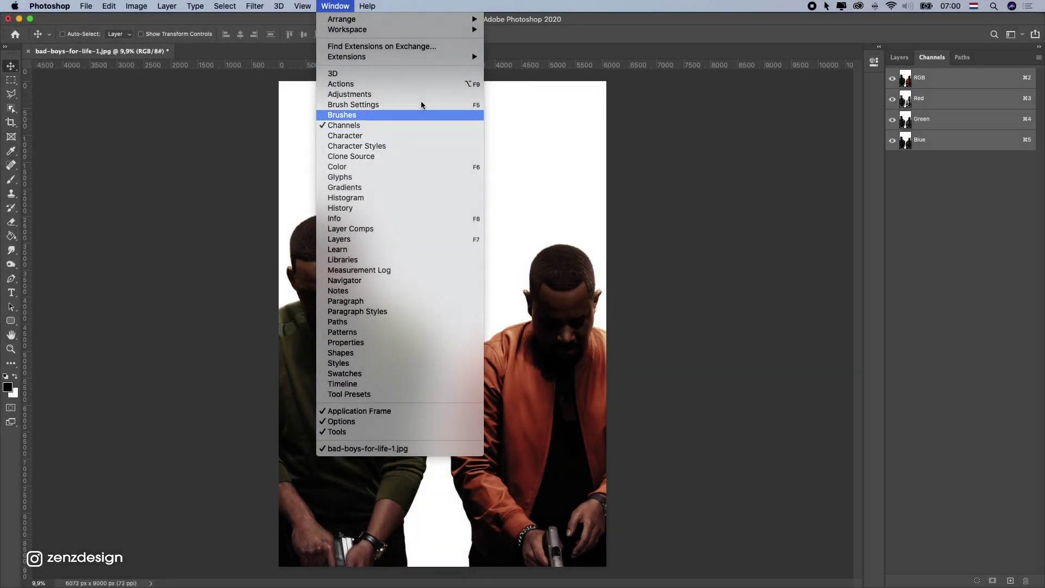
left_click(749, 157)
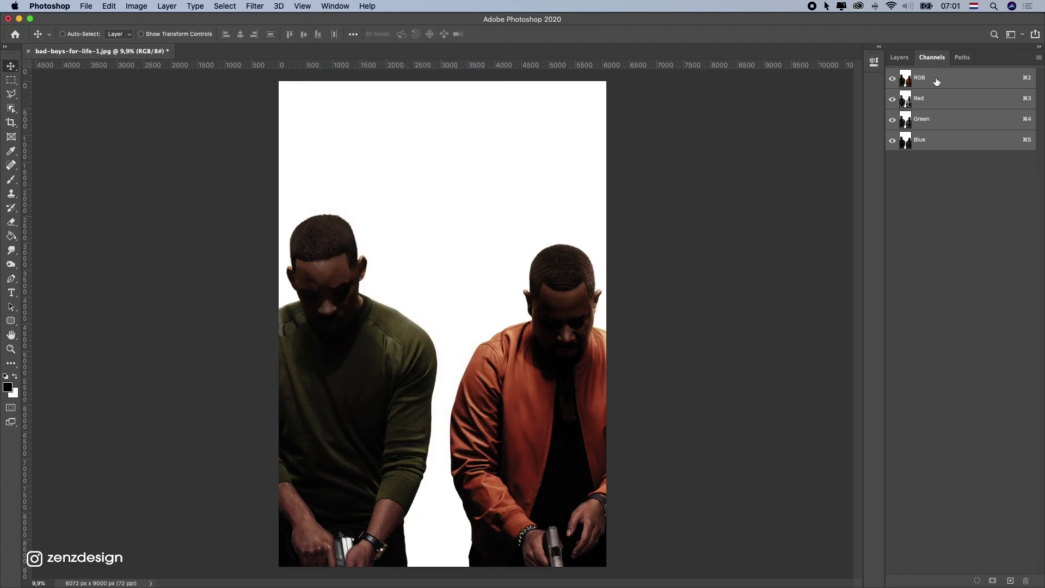
left_click(927, 104)
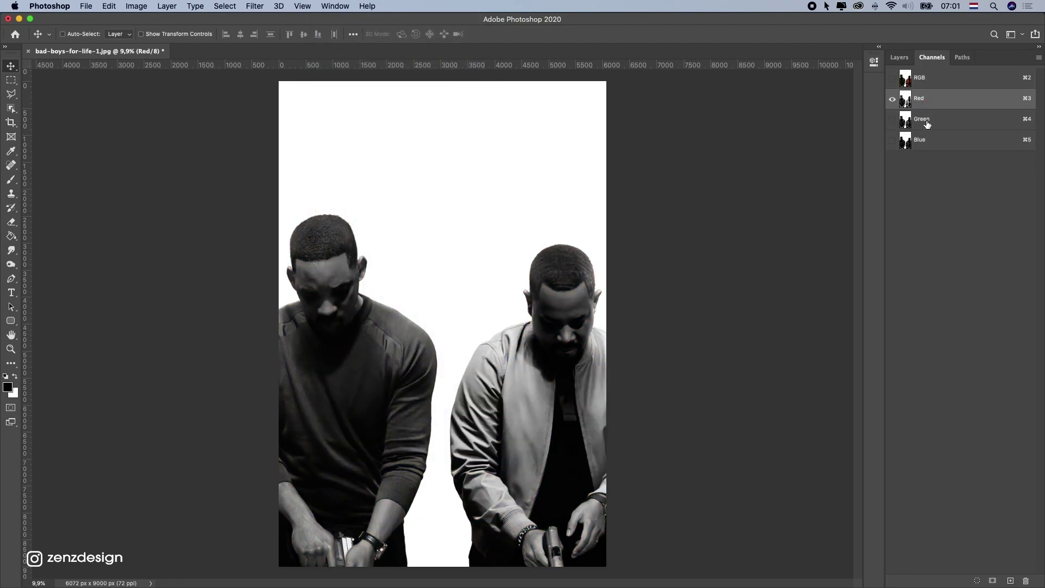
key("super")
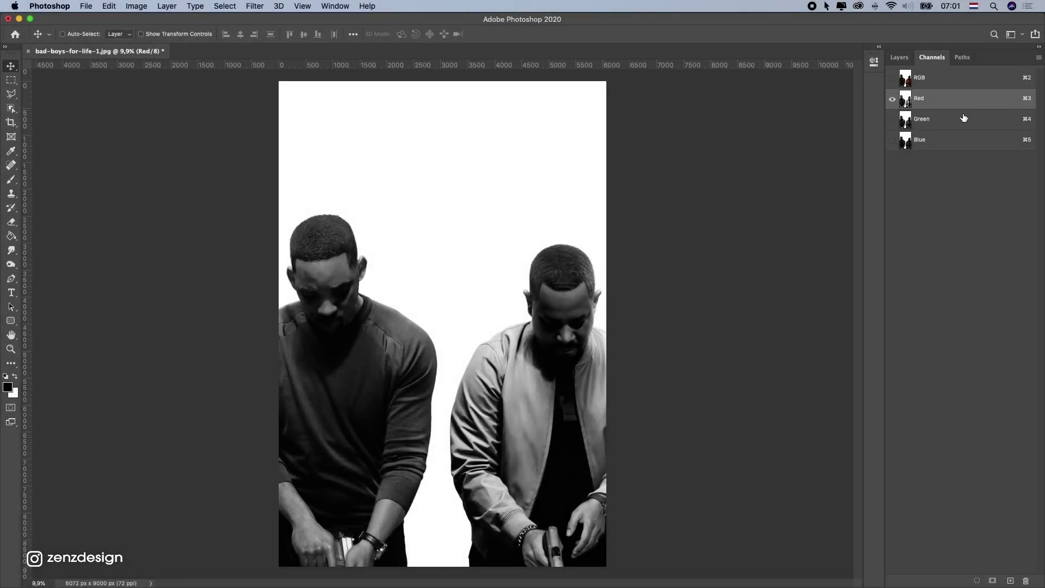
left_click(960, 118)
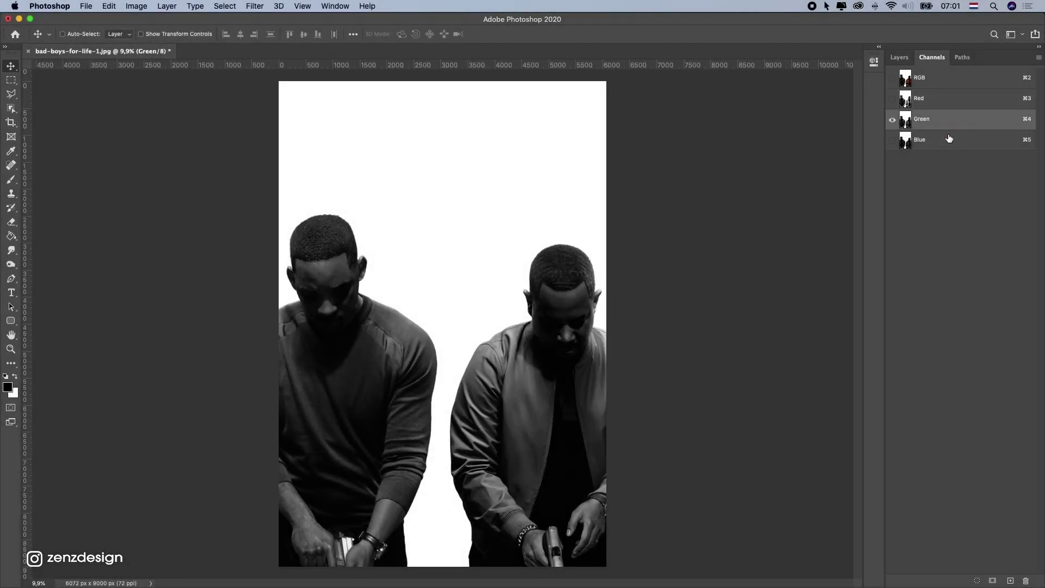
left_click(945, 140)
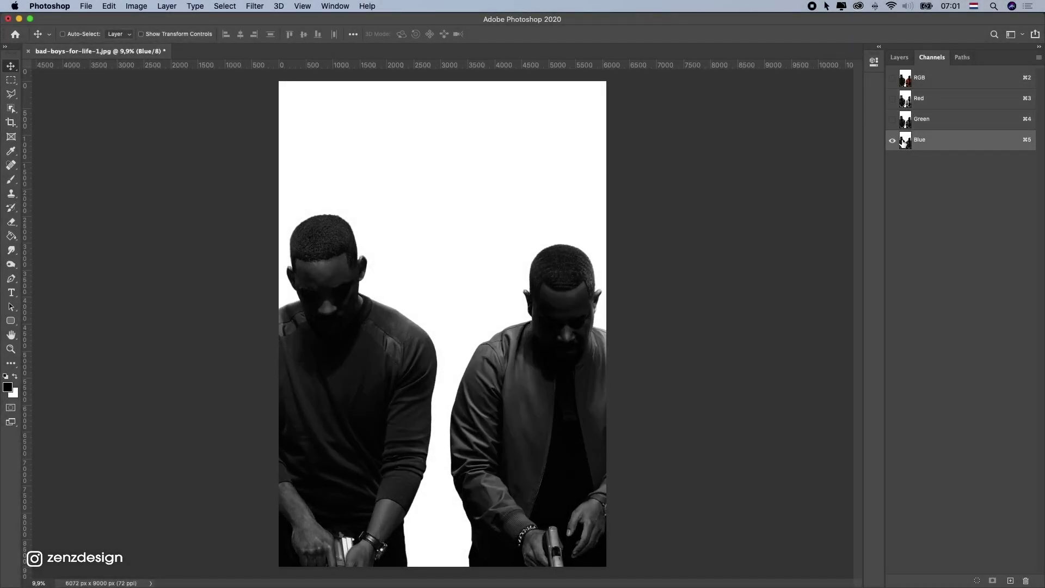
left_click_drag(930, 143, 1010, 579)
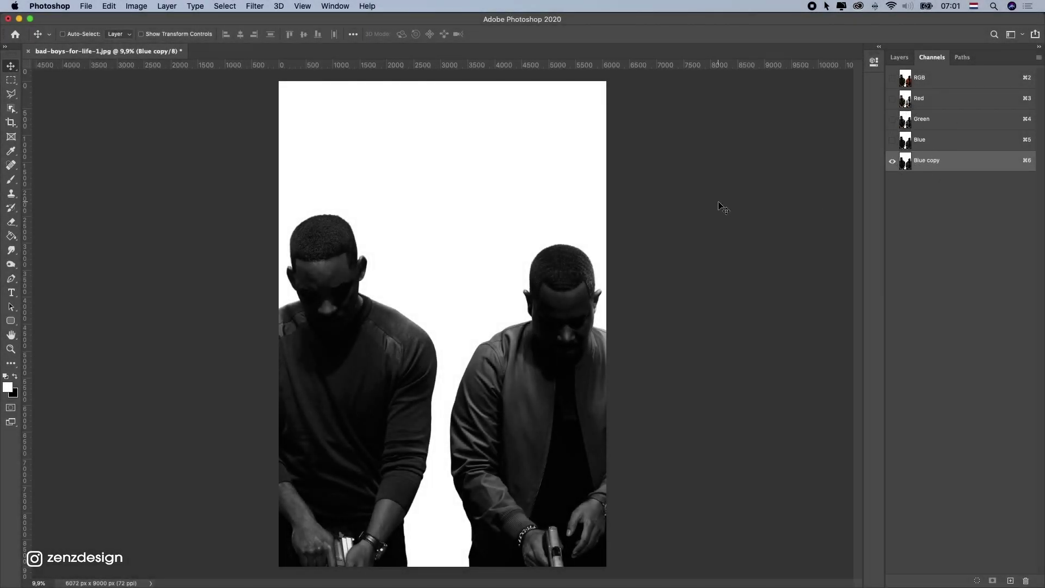
Apply Levels to the Blue copy channel with a shadow input level of 199, turning both men into black silhouettes
key("super")
scroll(400, 315, "up", 5)
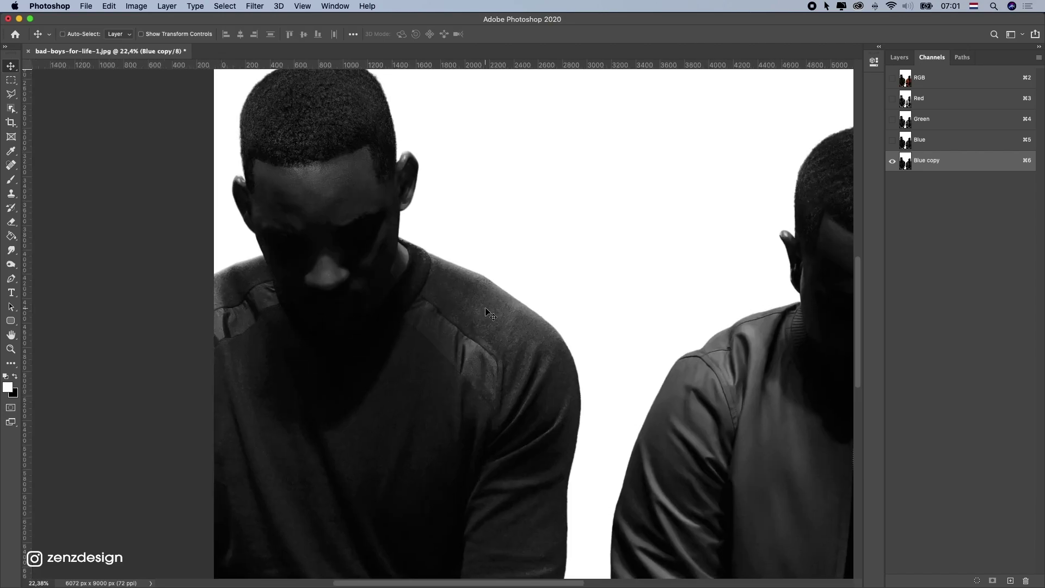
key("super+l")
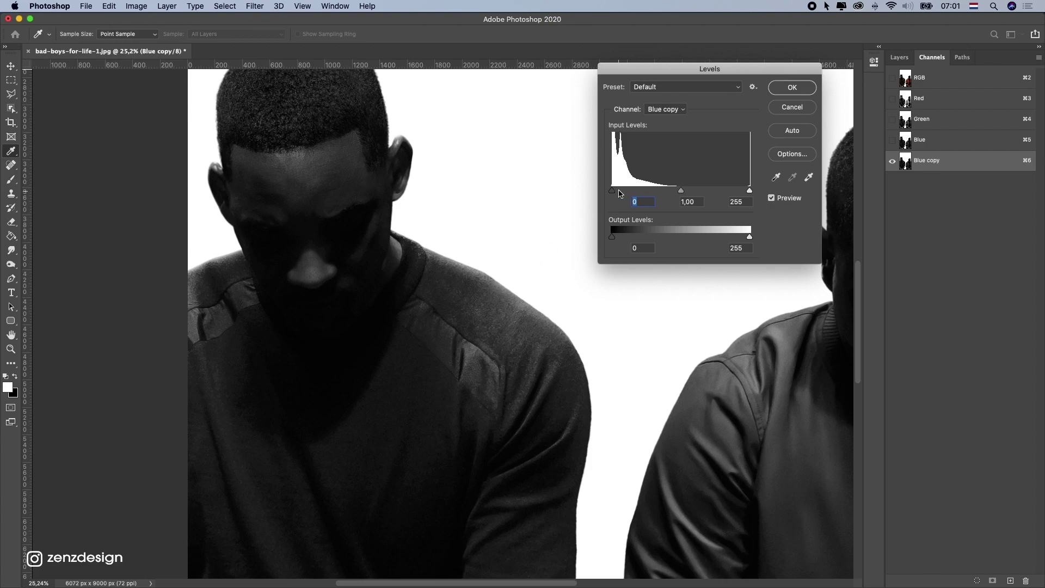
left_click_drag(613, 190, 749, 191)
scroll(484, 271, "up", 1)
scroll(484, 271, "up", 3)
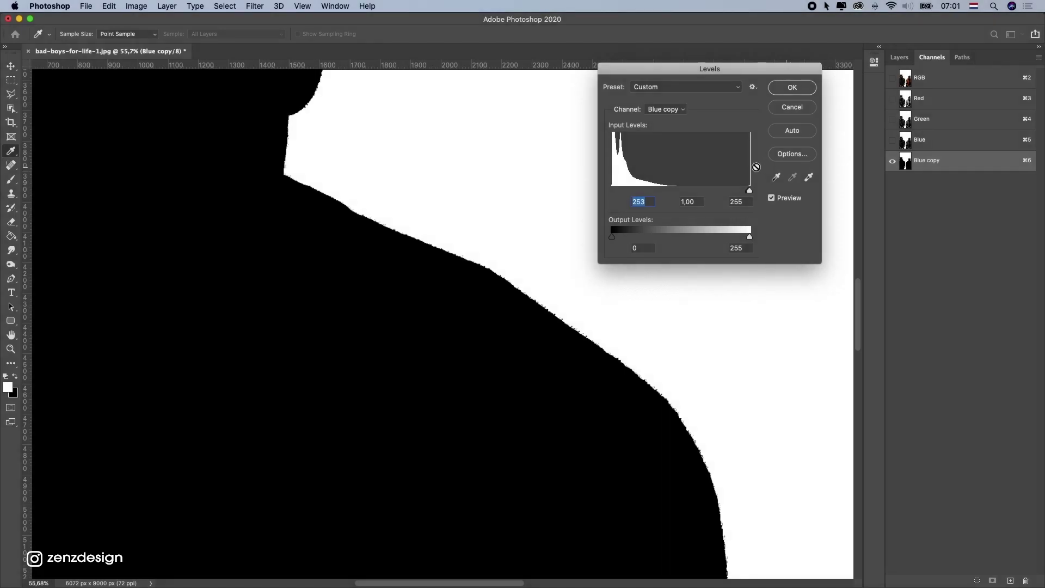
key("super+z")
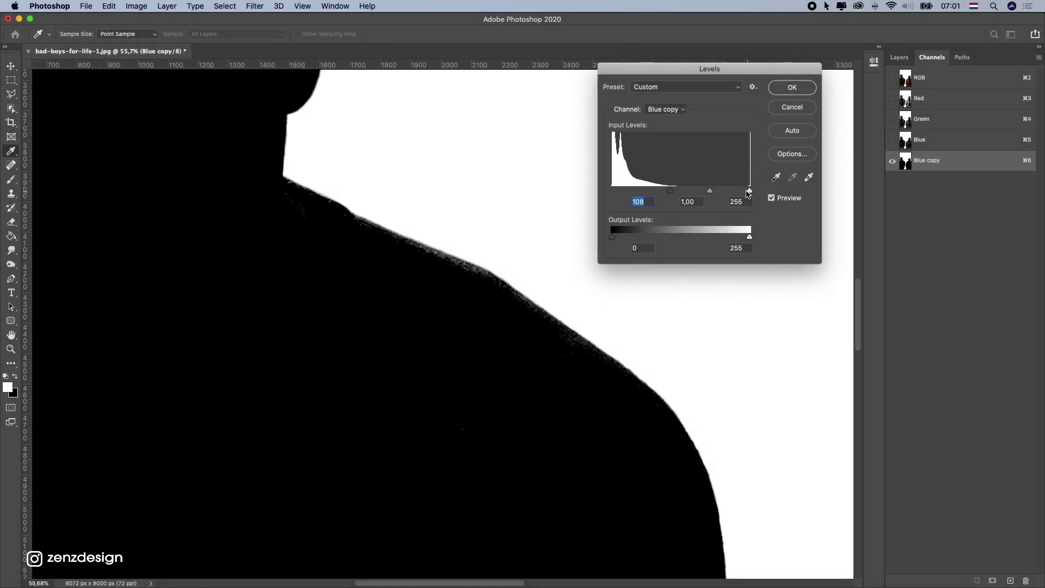
left_click_drag(673, 191, 719, 195)
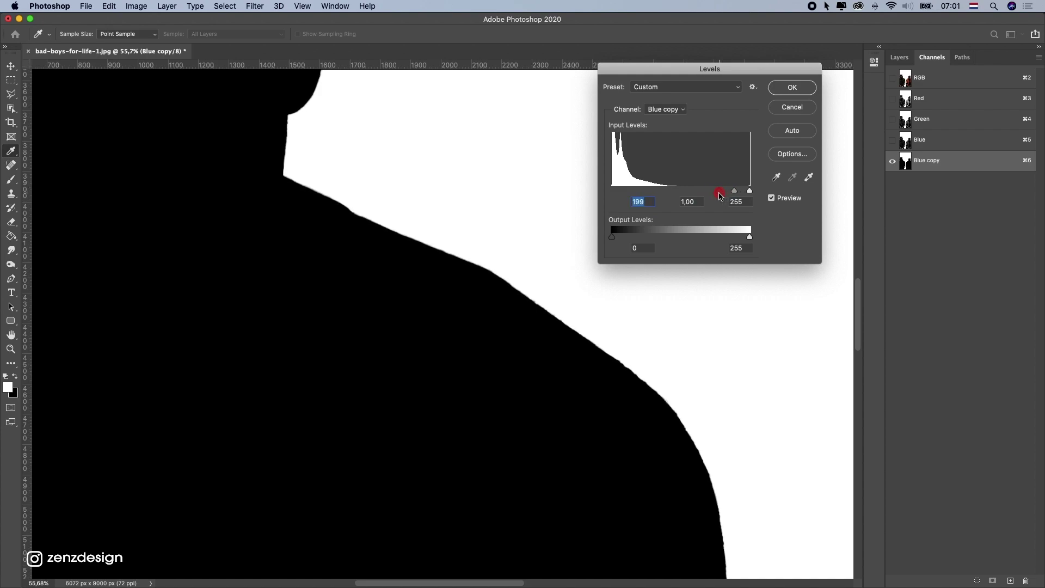
left_click(793, 88)
scroll(452, 357, "down", 5)
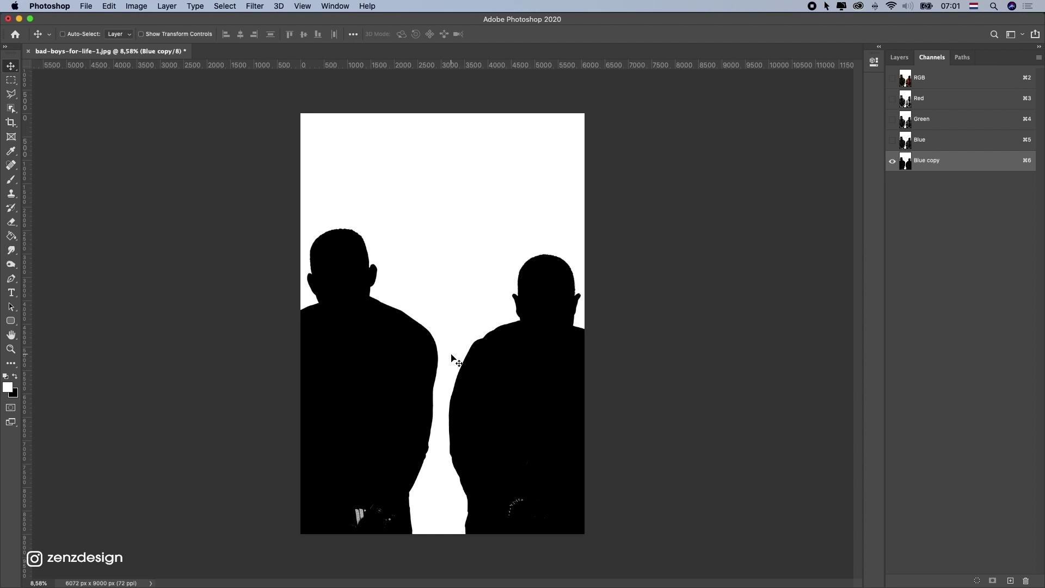
Select the white background of the Blue copy channel with the Magic Wand and delete that channel
scroll(421, 345, "up", 1)
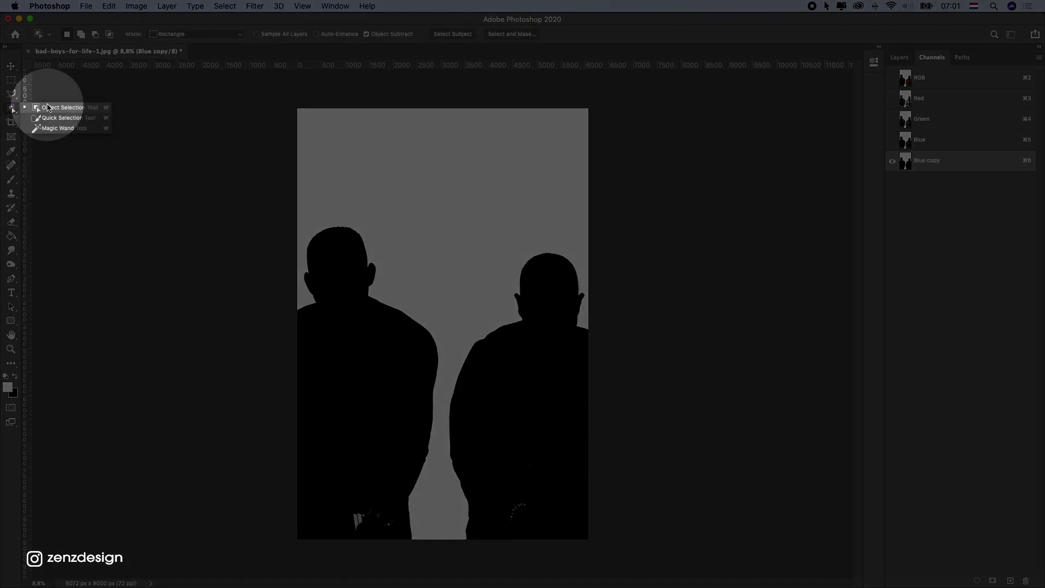
left_click(57, 128)
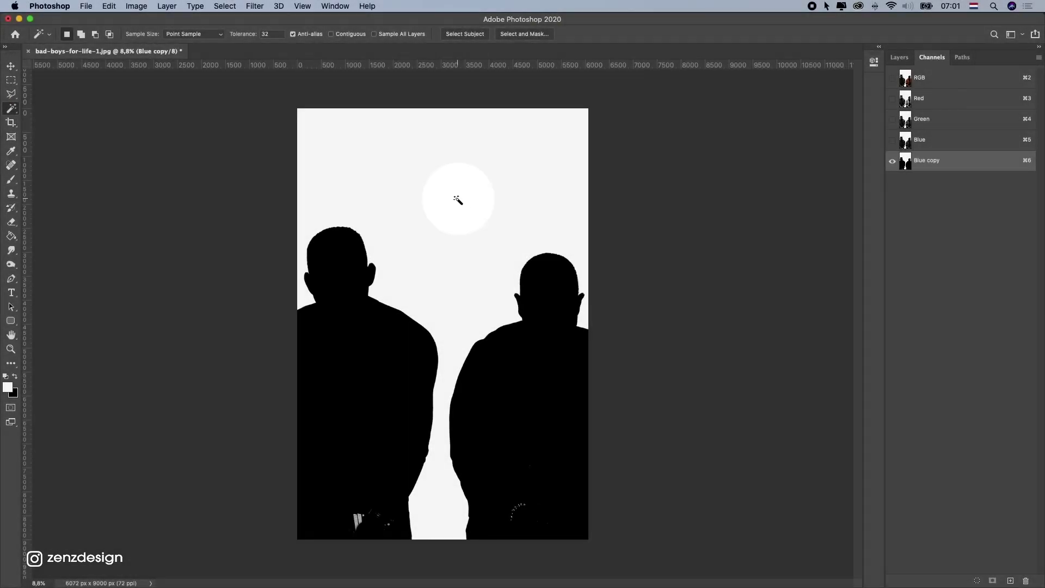
left_click(453, 202)
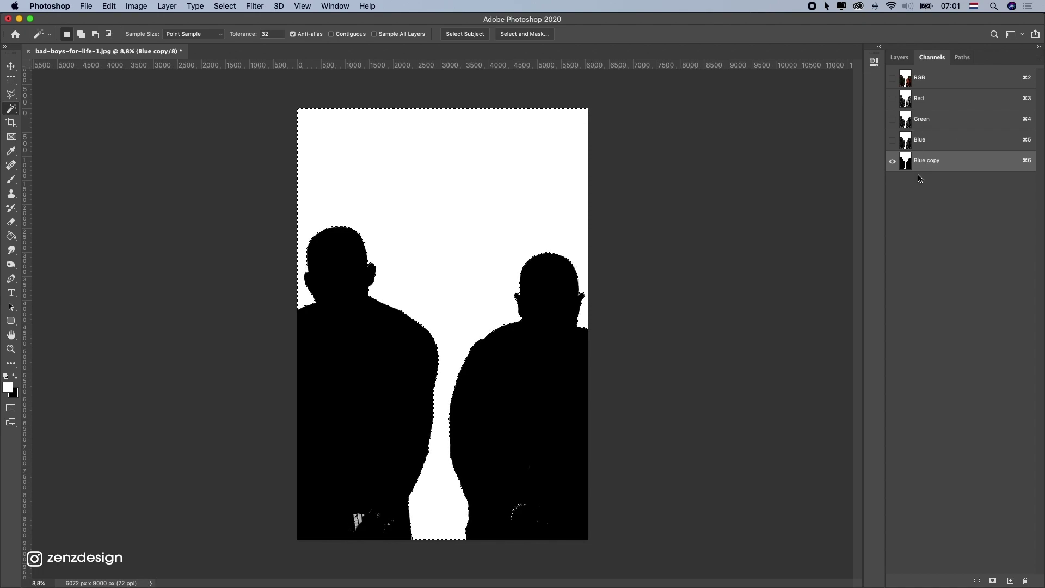
left_click_drag(932, 161, 1025, 580)
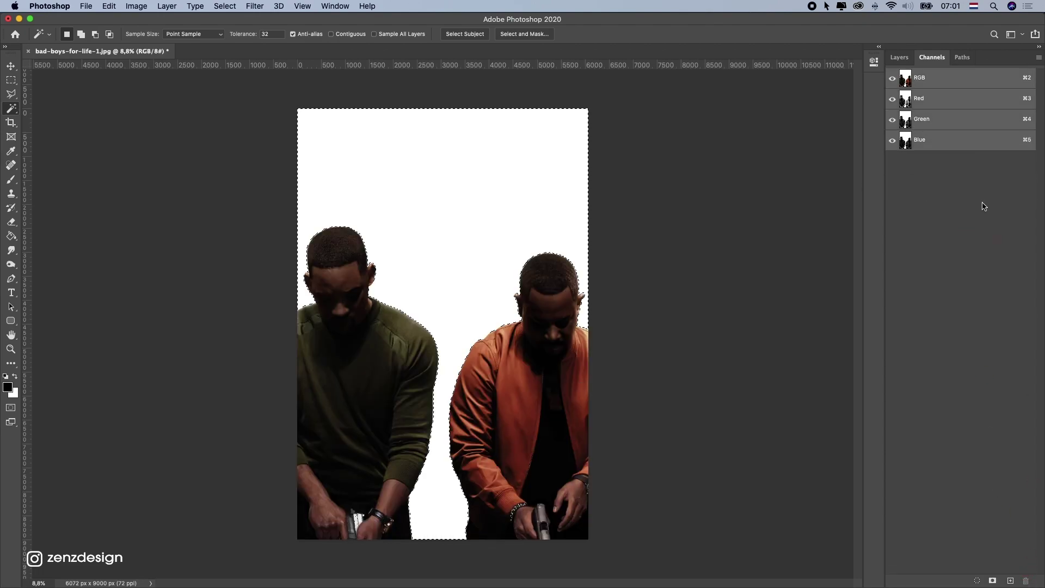
Invert the selection to cover the two men and use it as a layer mask on the Background layer
left_click(898, 58)
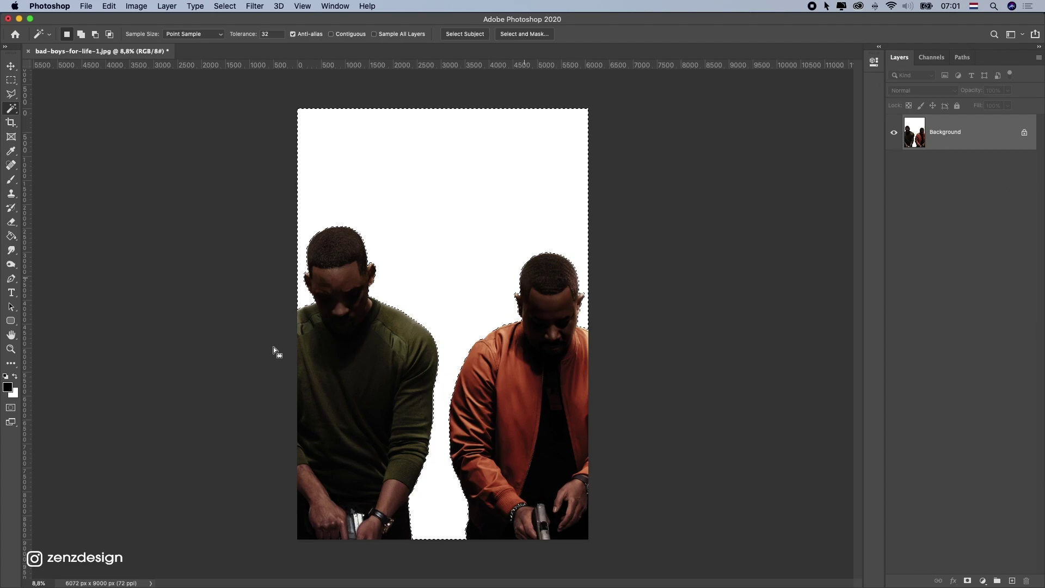
left_click(967, 581)
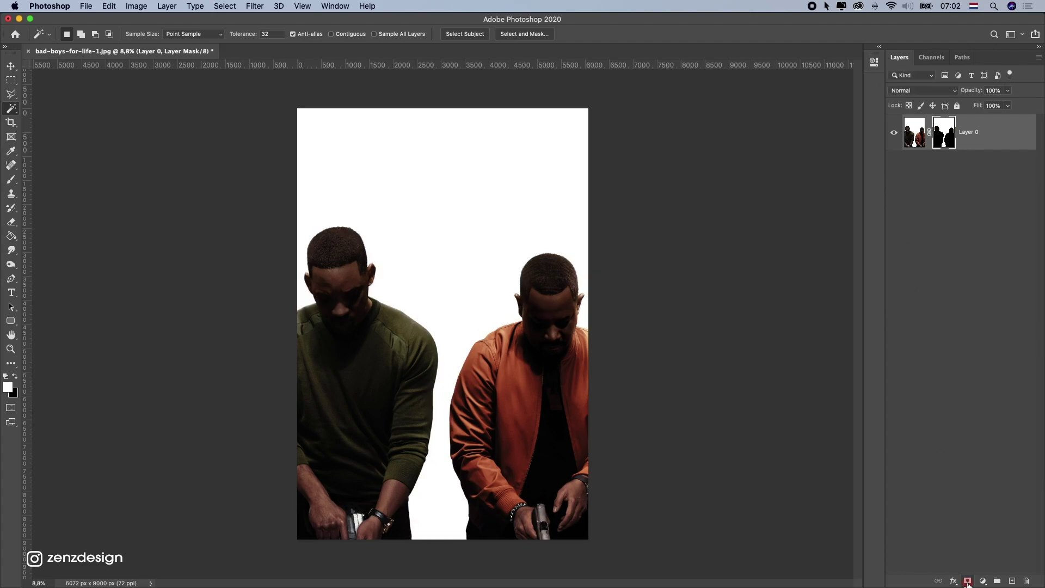
key("super+z")
key("m")
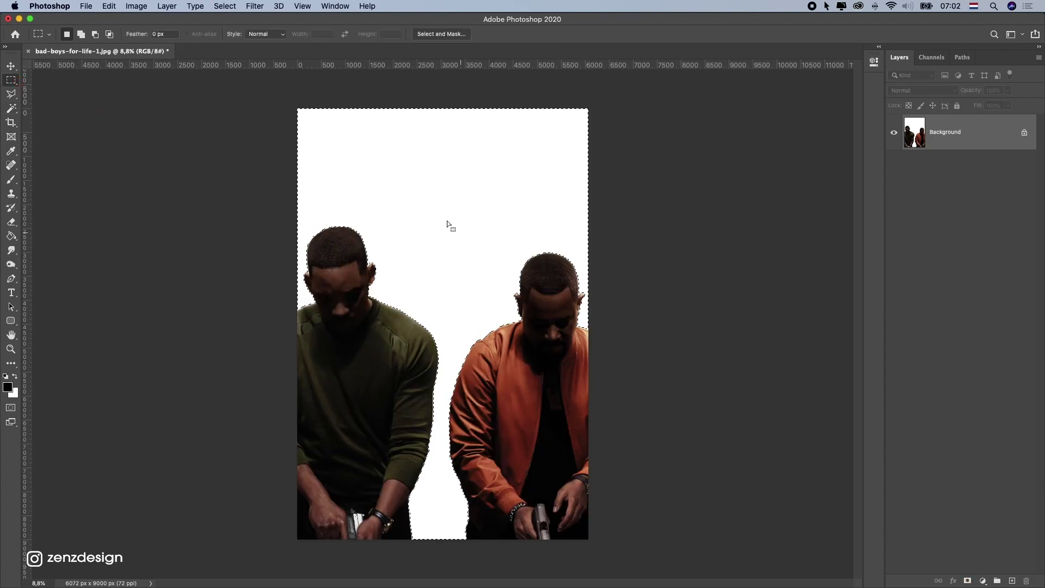
right_click(448, 219)
left_click(460, 234)
left_click(967, 581)
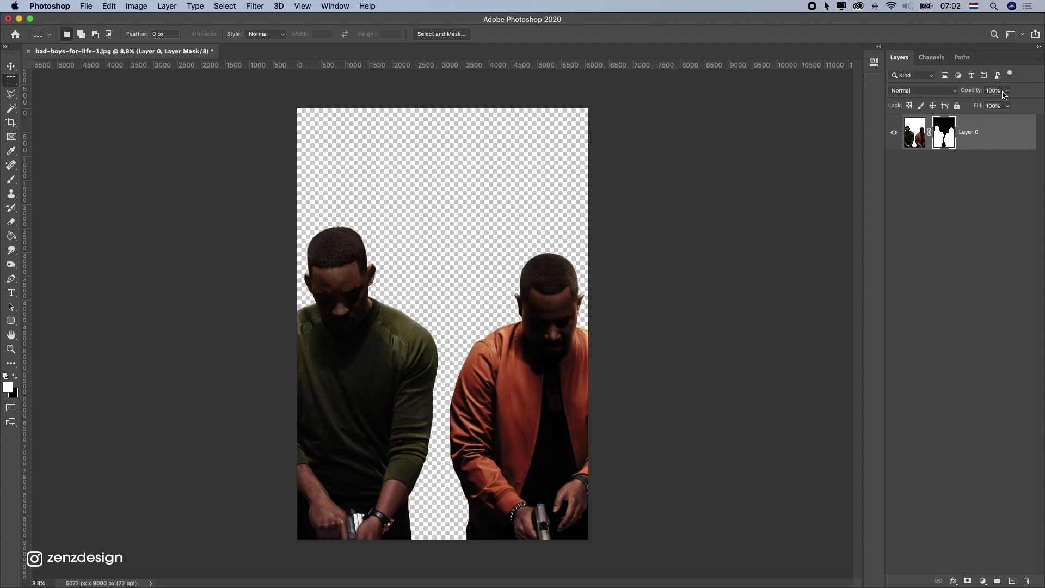
Add a Solid Color fill layer in grey 858585 and place it below Layer 0
left_click(982, 580)
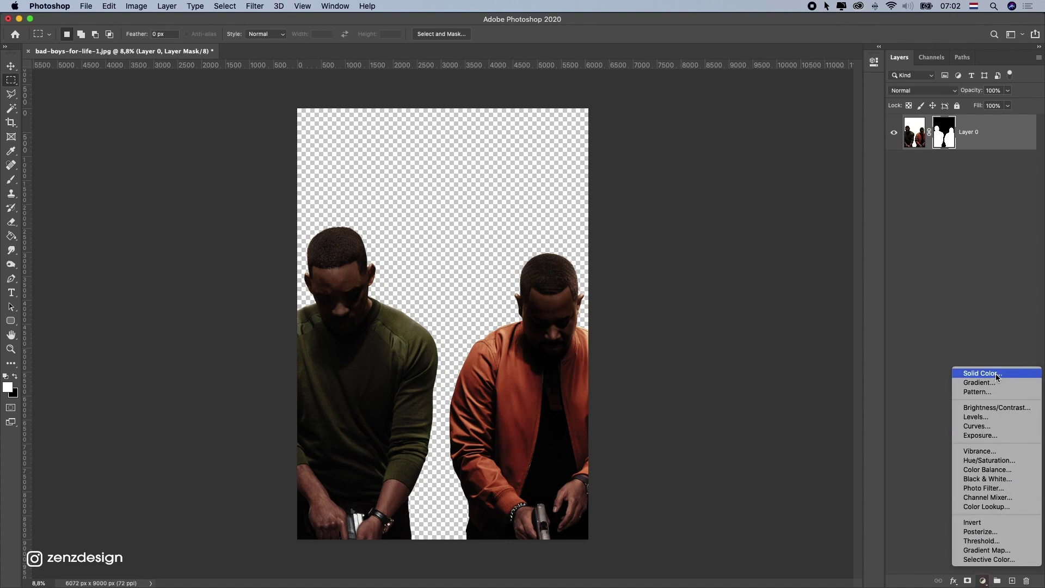
left_click(991, 373)
left_click_drag(631, 177, 562, 164)
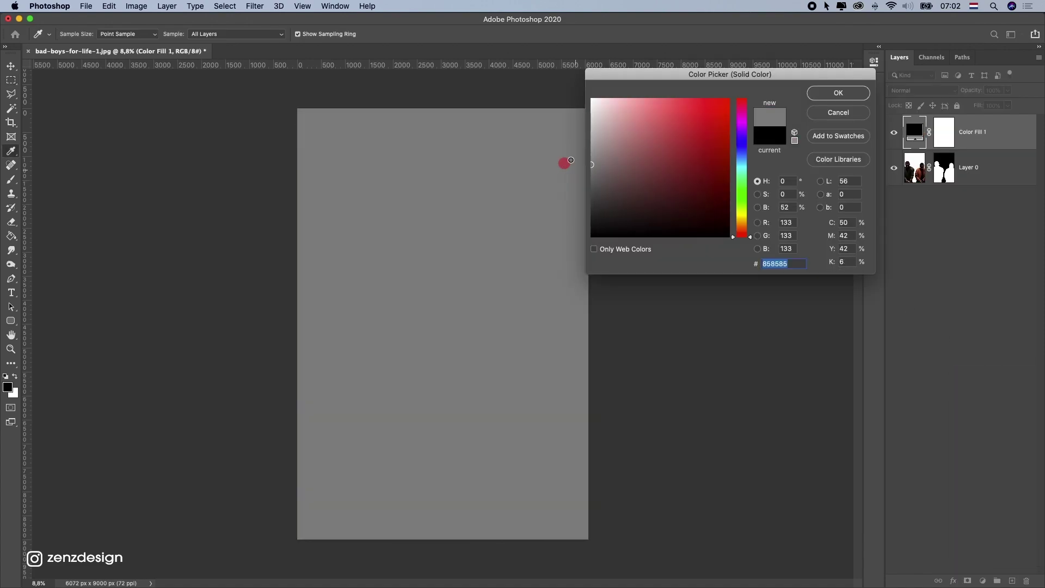
key("Return")
left_click_drag(979, 133, 984, 171)
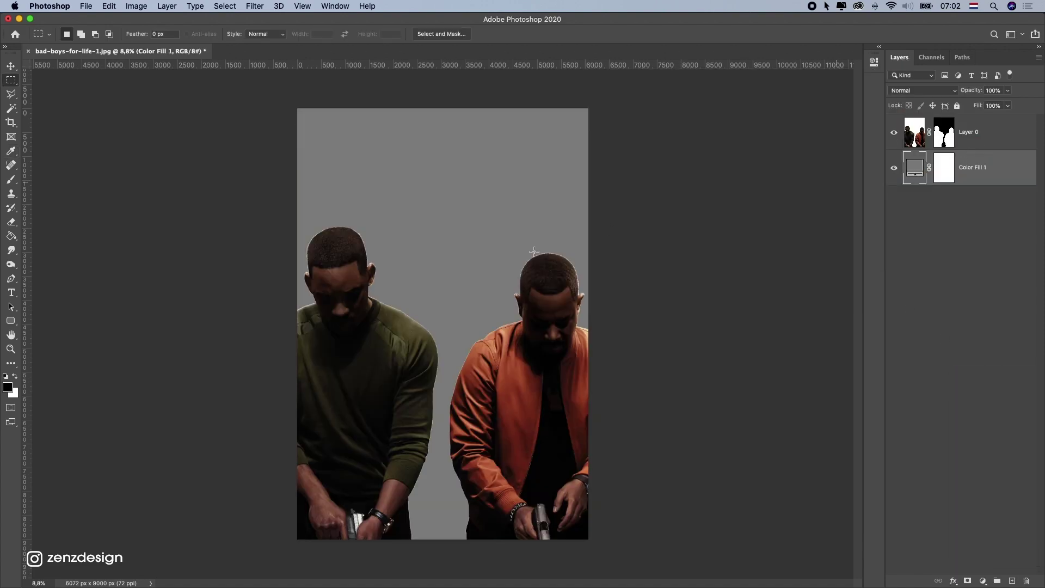
Make Layer 0 active and load its layer mask as a selection
scroll(338, 269, "up", 5)
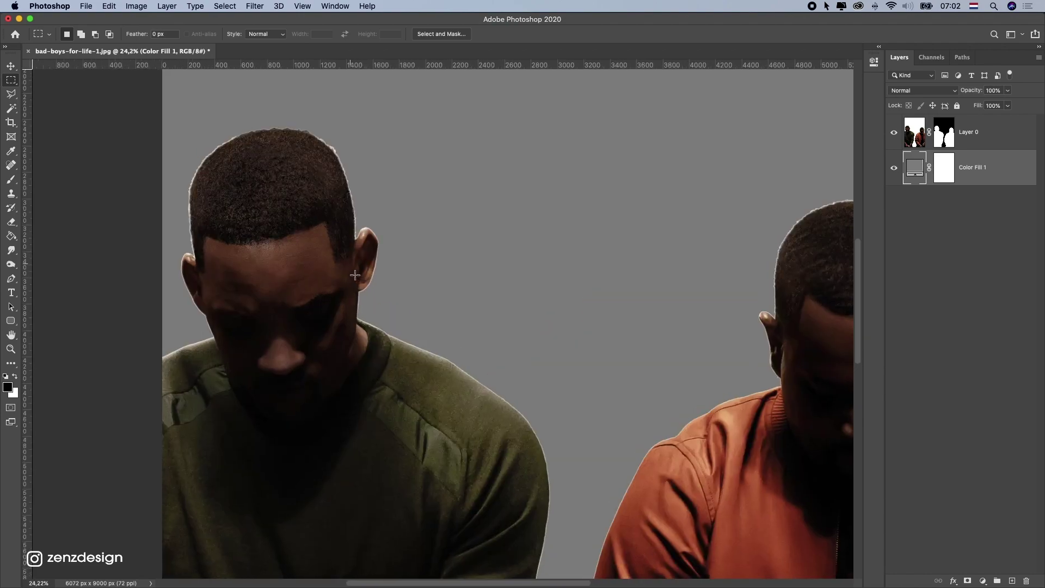
left_click(998, 135)
left_click_drag(666, 256, 625, 247)
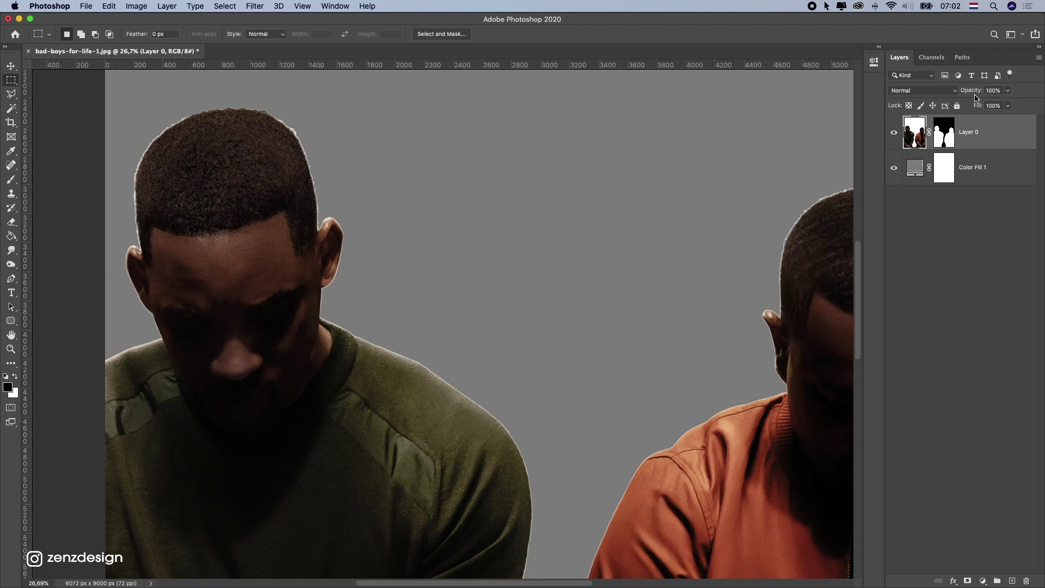
left_click(945, 137, "super")
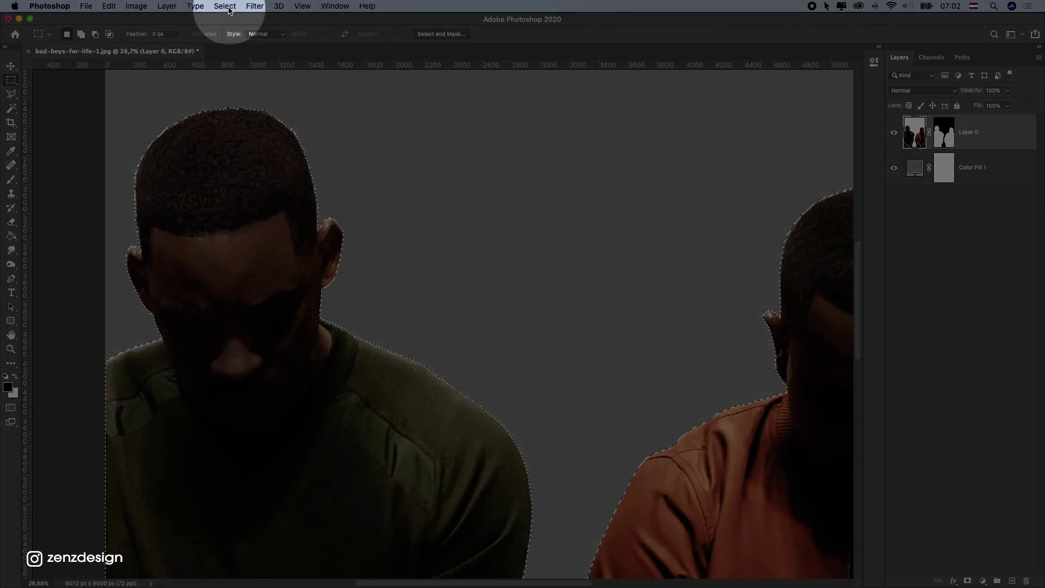
Contract the selection around the two men by 10 pixels
left_click(225, 6)
mouse_move(232, 162)
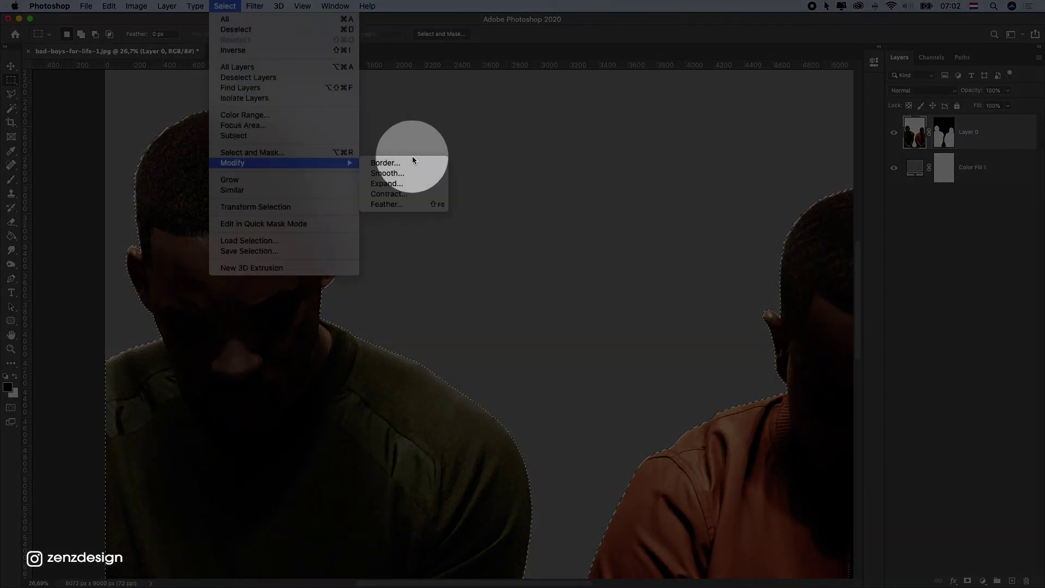
left_click(400, 196)
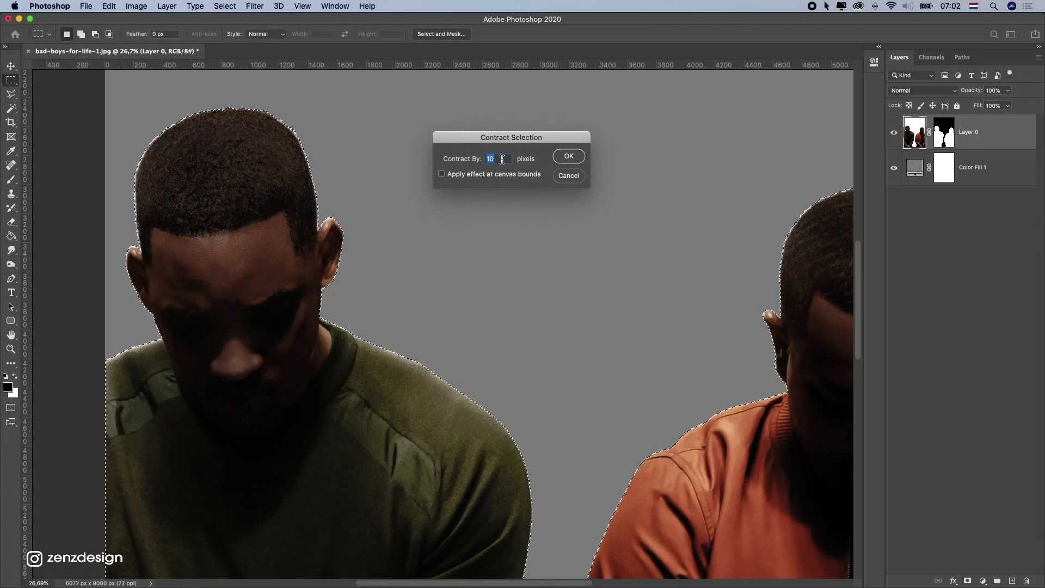
left_click_drag(502, 159, 474, 162)
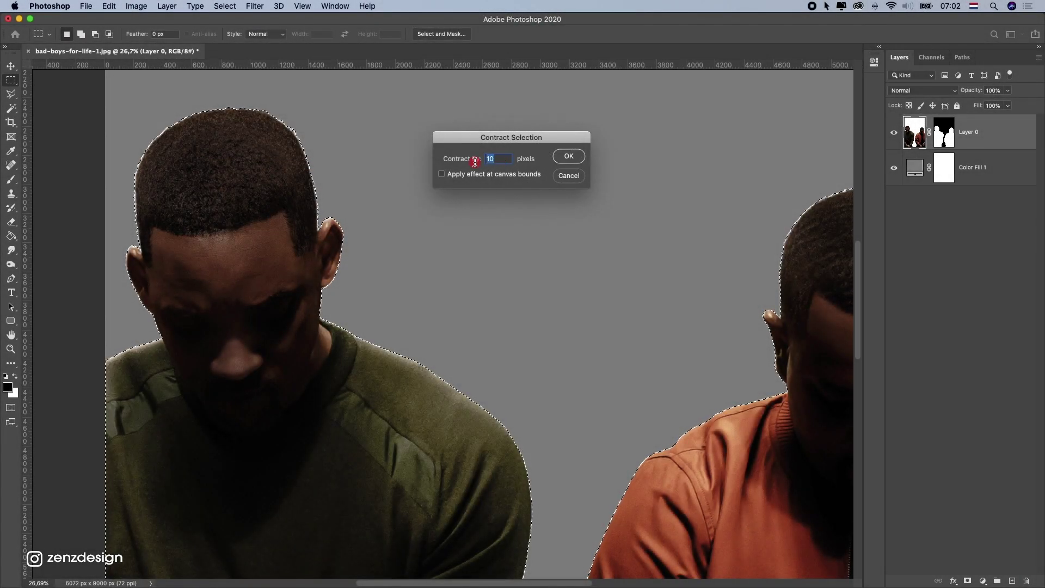
scroll(319, 237, "up", 2)
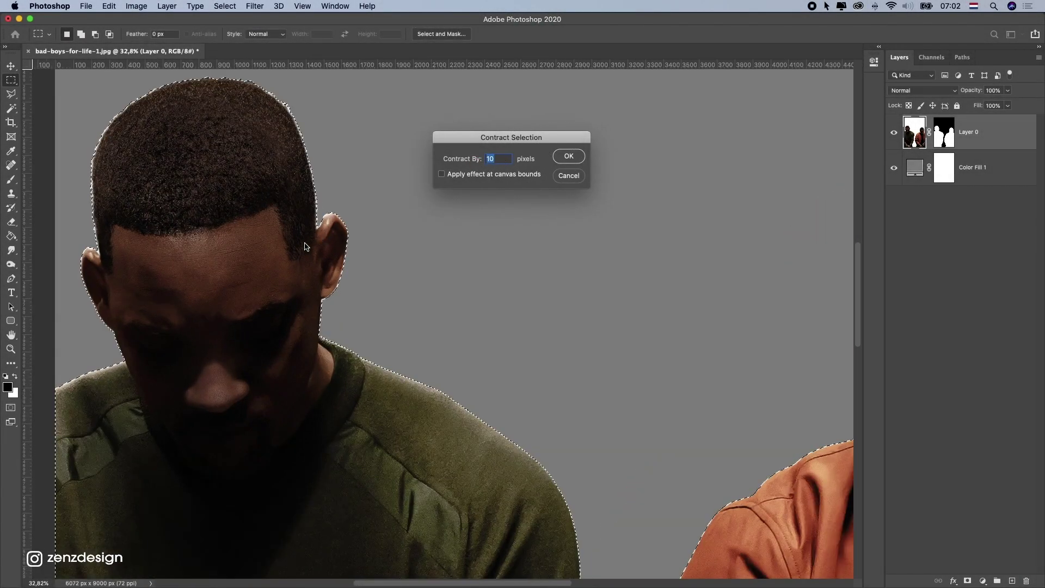
left_click_drag(497, 161, 473, 159)
left_click(566, 156)
Make Layer 0's mask active, invert the contracted selection, and fill it with black to trim the light edges
scroll(337, 224, "up", 5)
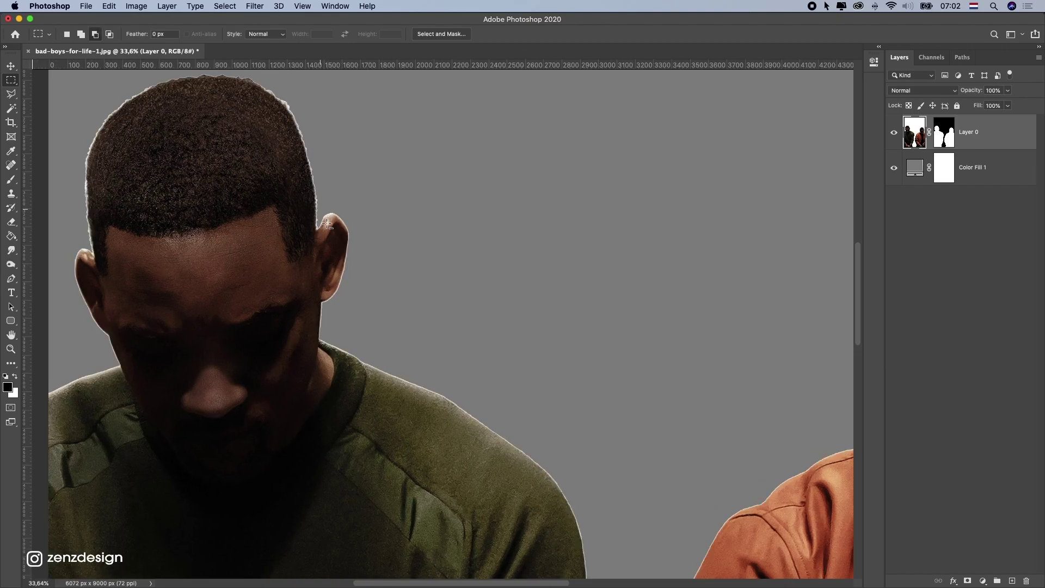
scroll(337, 224, "down", 3)
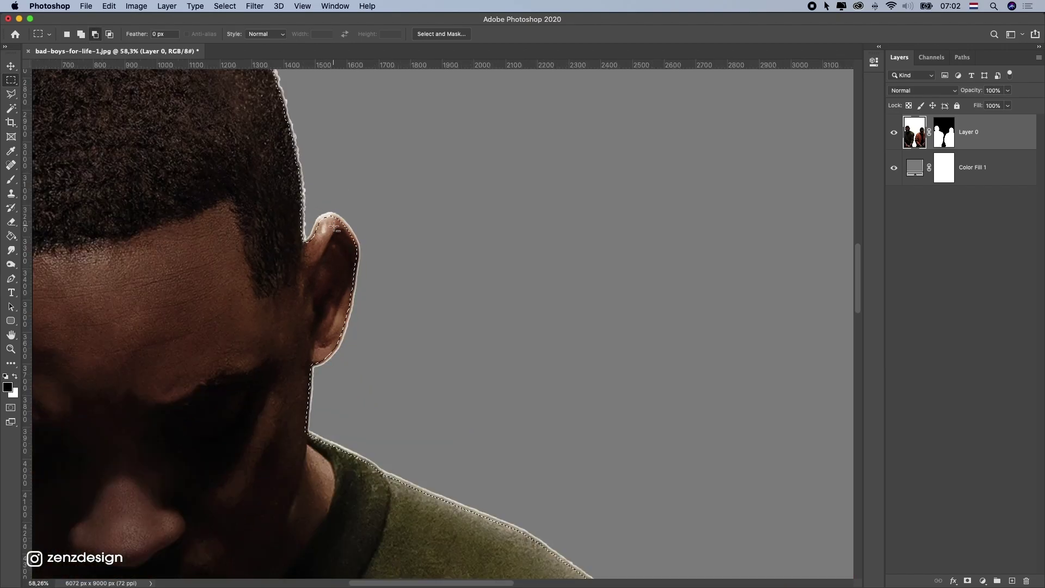
left_click(941, 135)
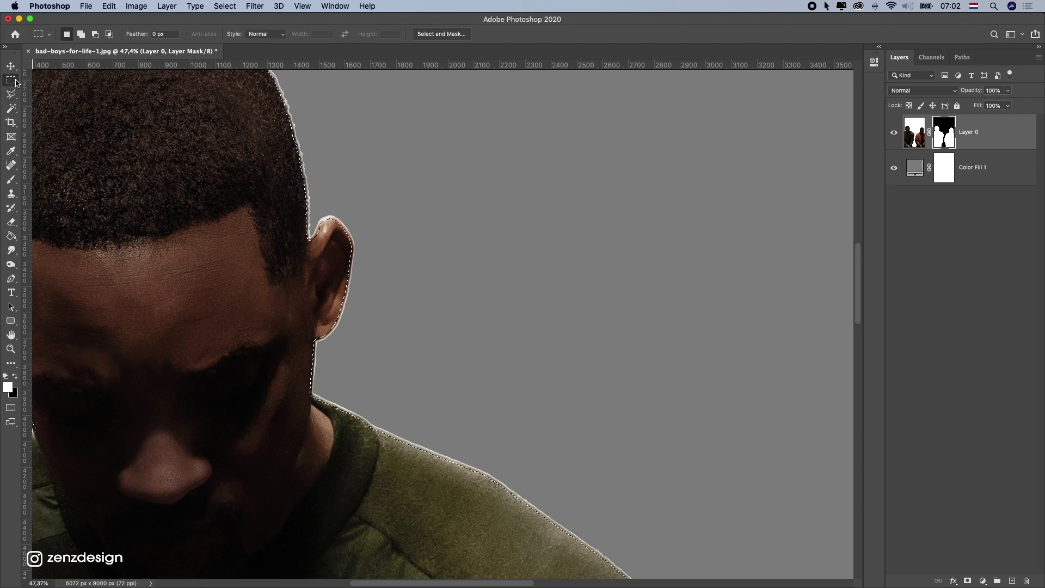
right_click(264, 175)
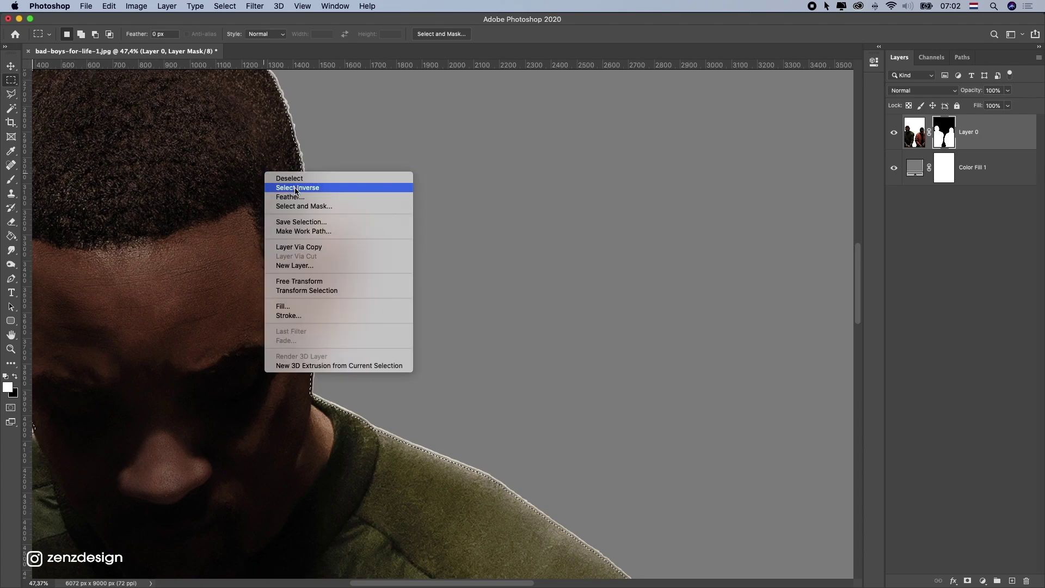
left_click(308, 179)
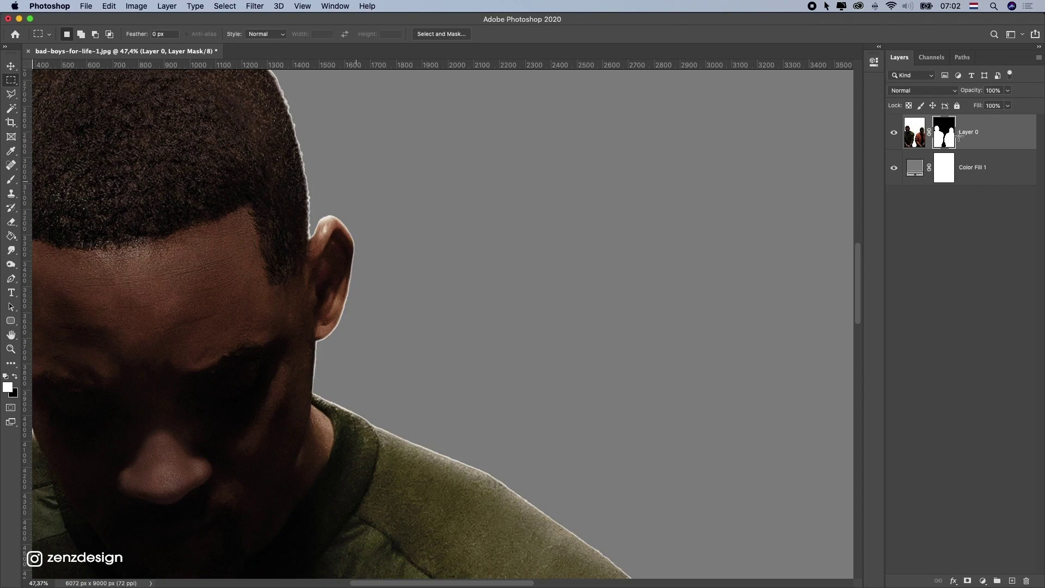
left_click(945, 142, "super")
key("super+BackSpace")
scroll(441, 235, "down", 10)
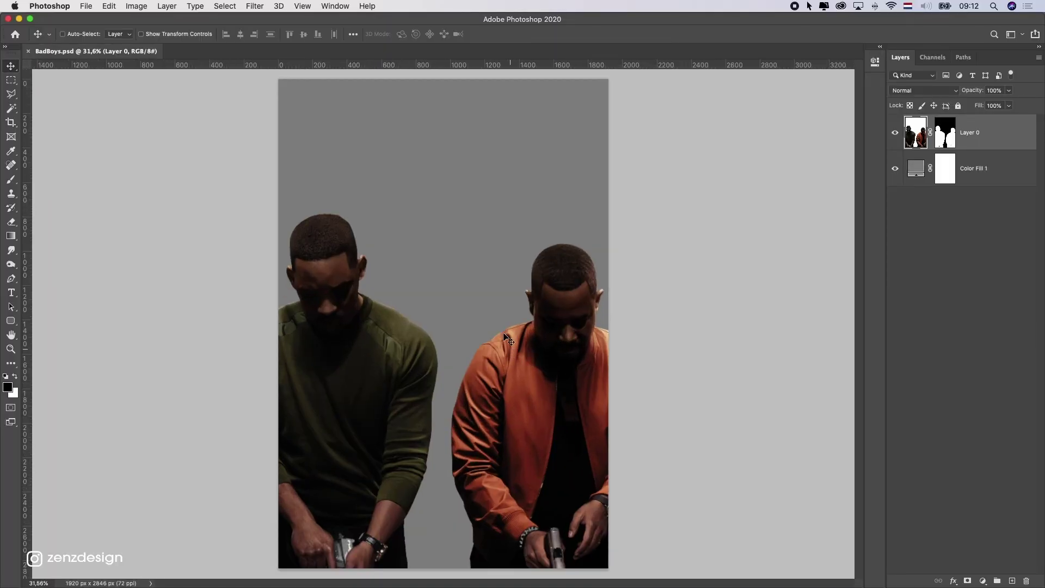
Add a new layer above Layer 0 and set the foreground color to light peach ffdfcc
scroll(525, 329, "up", 4)
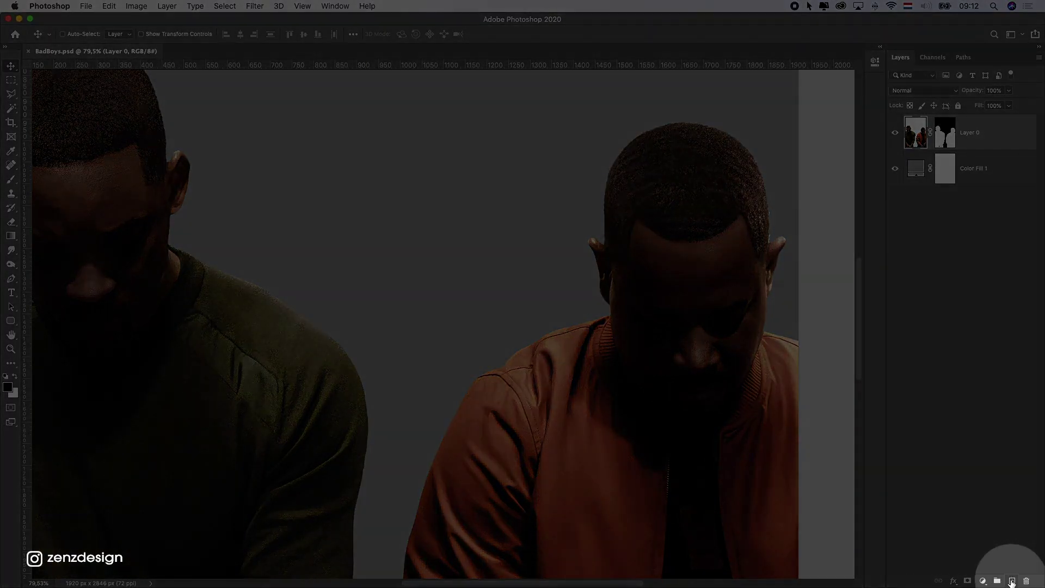
left_click(1011, 580)
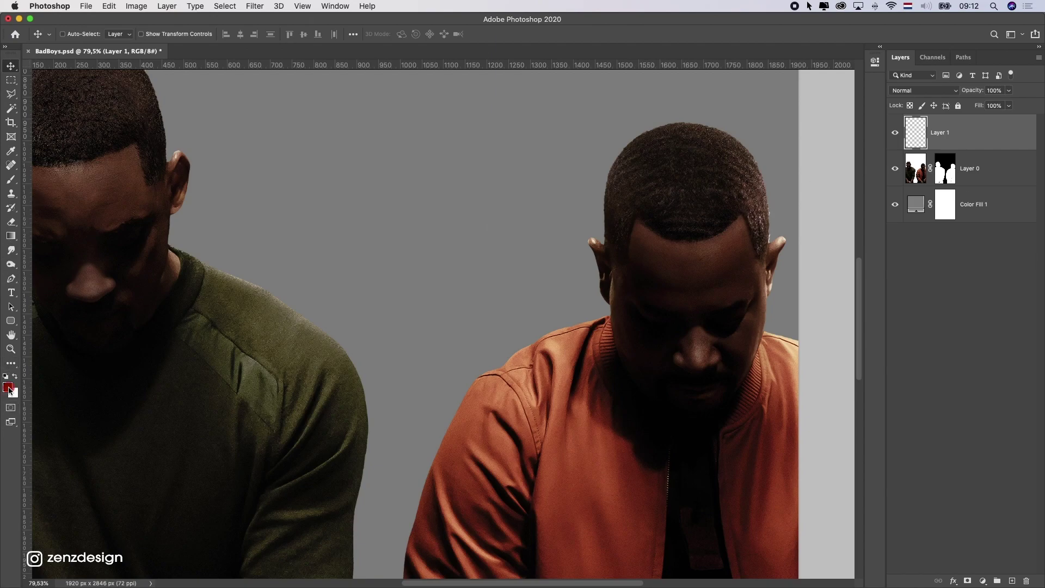
left_click(7, 387)
left_click(525, 353)
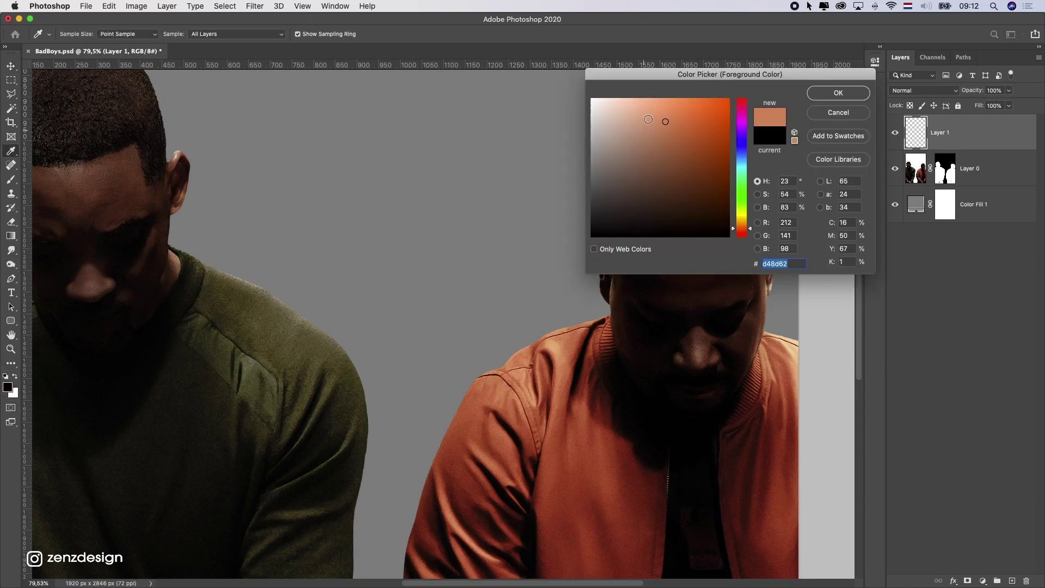
mouse_move(648, 118)
left_mouse_down()
mouse_move(644, 95)
mouse_move(627, 87)
left_mouse_up()
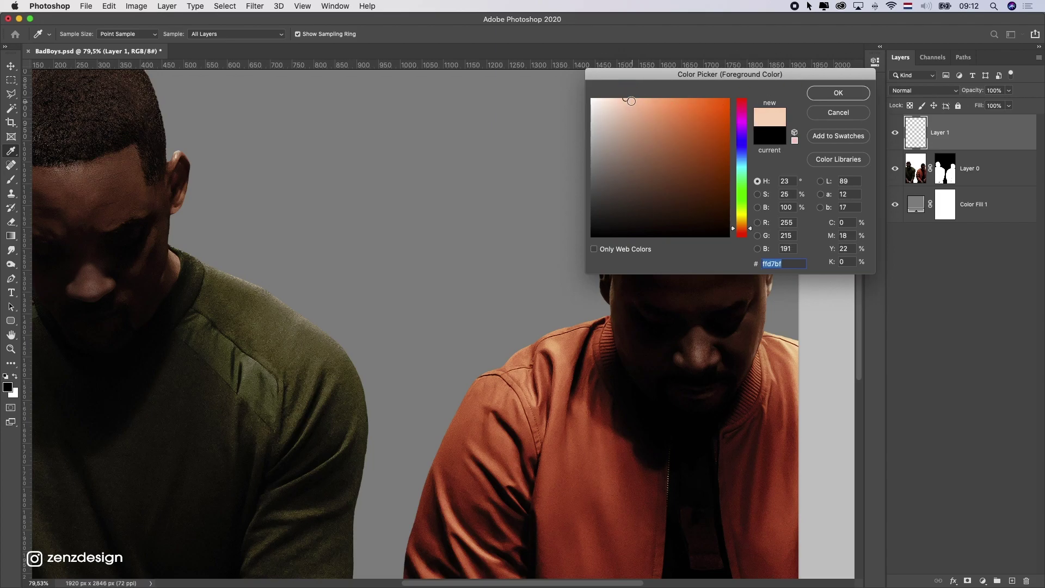
mouse_move(626, 99)
left_mouse_down()
mouse_move(609, 93)
mouse_move(619, 89)
left_mouse_up()
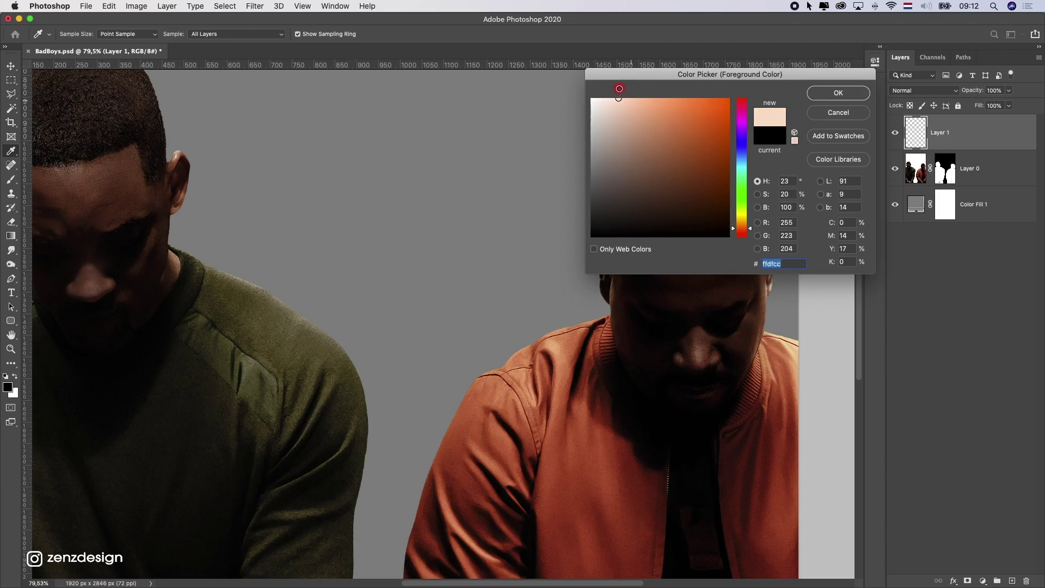
left_click(828, 92)
Choose the Soft Round brush and reduce its size to 25 px
left_click(10, 179)
left_click(66, 35)
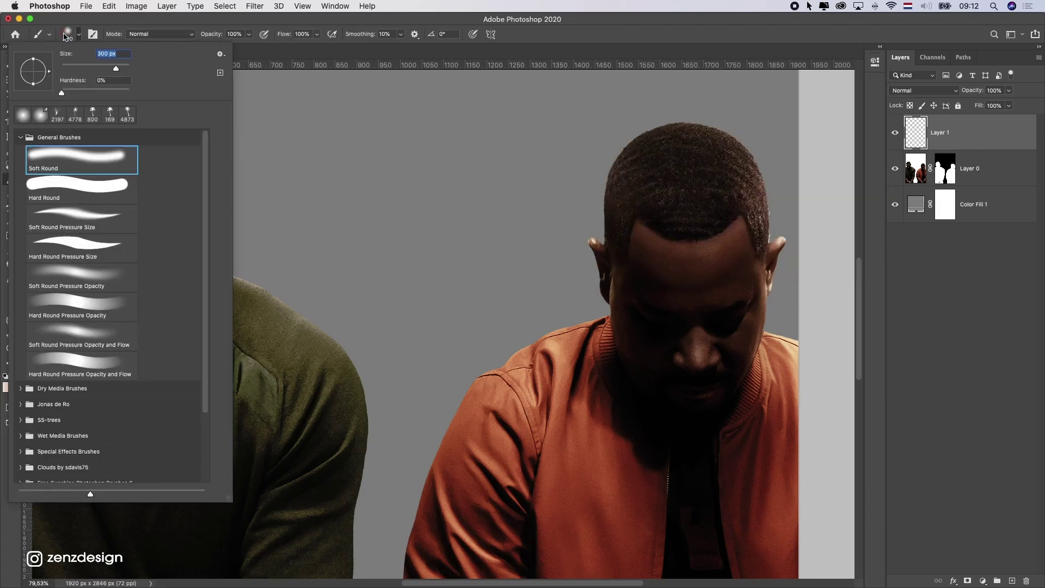
left_click(69, 156)
type("150")
key("Return")
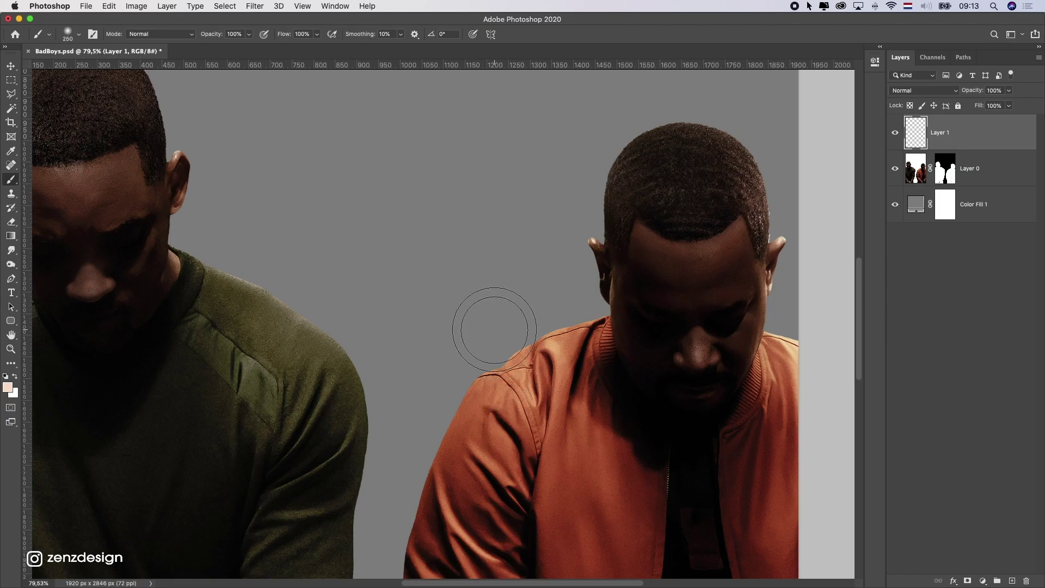
key("bracketleft")
key("bracketleft")
key("bracketleft")
key("bracketleft")
key("bracketleft")
Try a stroke along the orange jacket's shoulder, undo it, and clip Layer 1 to Layer 0
left_click_drag(584, 318, 524, 336)
key("super+z")
right_click(955, 134)
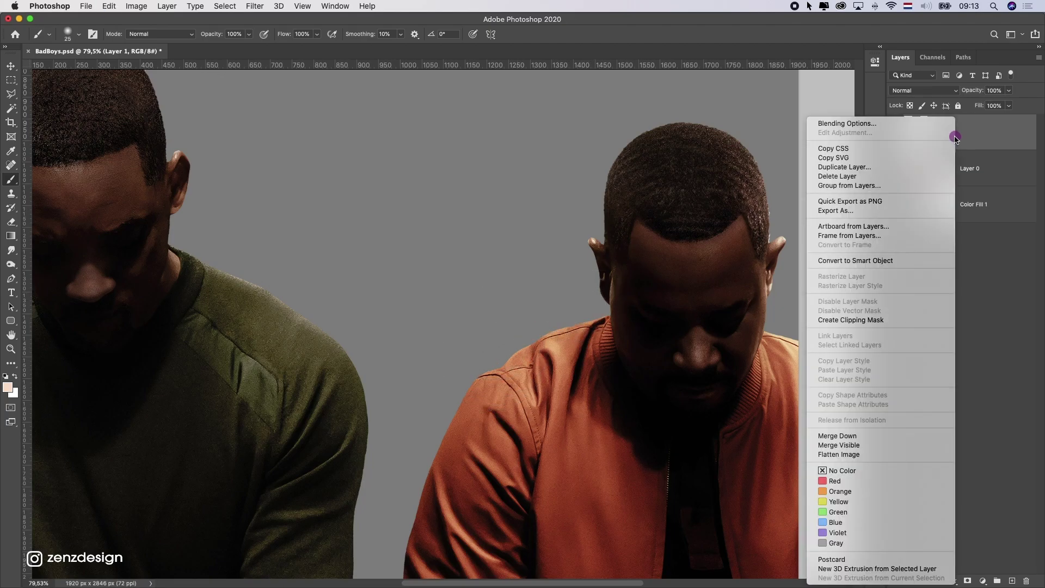
left_click(850, 319)
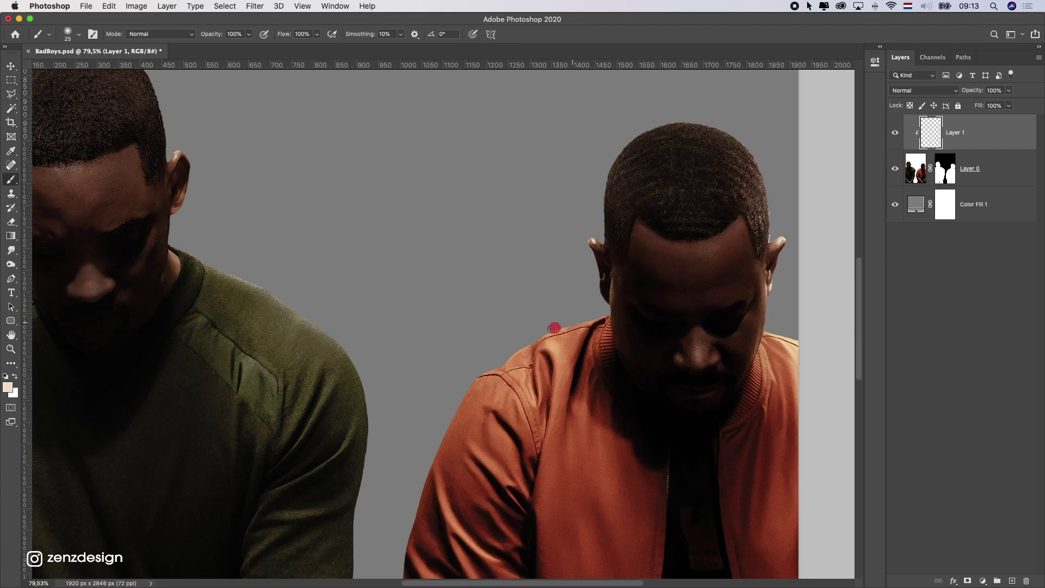
Paint thin peach highlight strokes on the clipped layer along the orange jacket's outer edge, undoing misplaced strokes
left_click_drag(553, 328, 581, 310)
left_click_drag(492, 356, 552, 329)
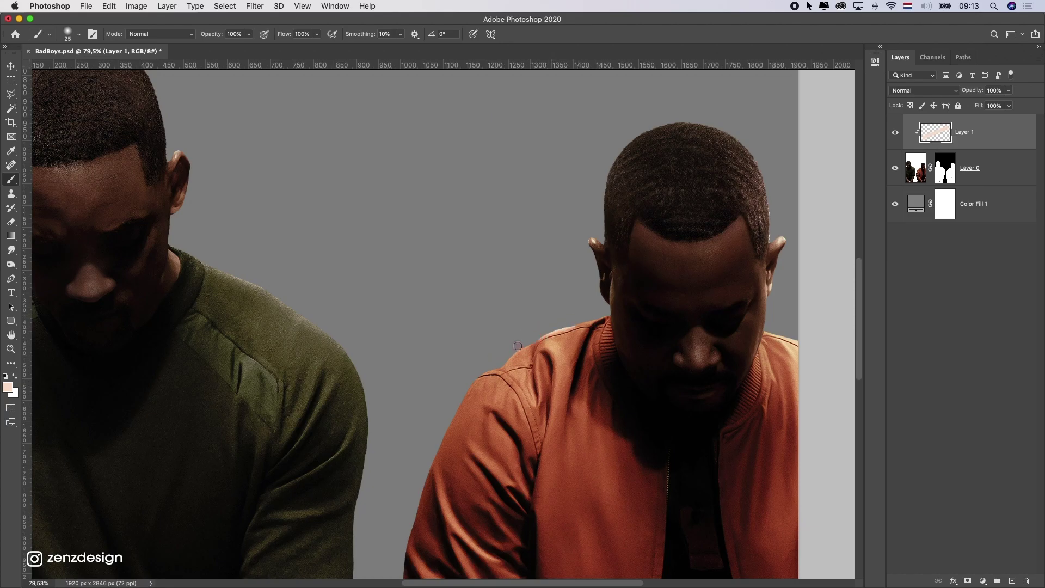
left_click_drag(500, 359, 610, 312)
key("super+z")
key("super+z")
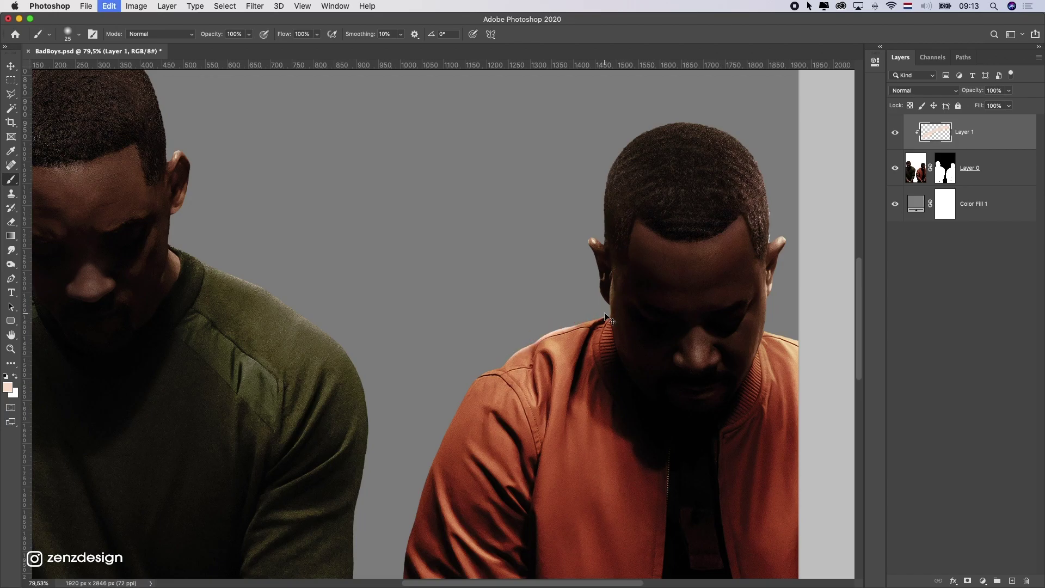
scroll(604, 314, "down", 5)
scroll(604, 313, "left", 2)
left_click_drag(493, 281, 454, 393)
scroll(453, 392, "right", 5)
scroll(454, 392, "up", 4)
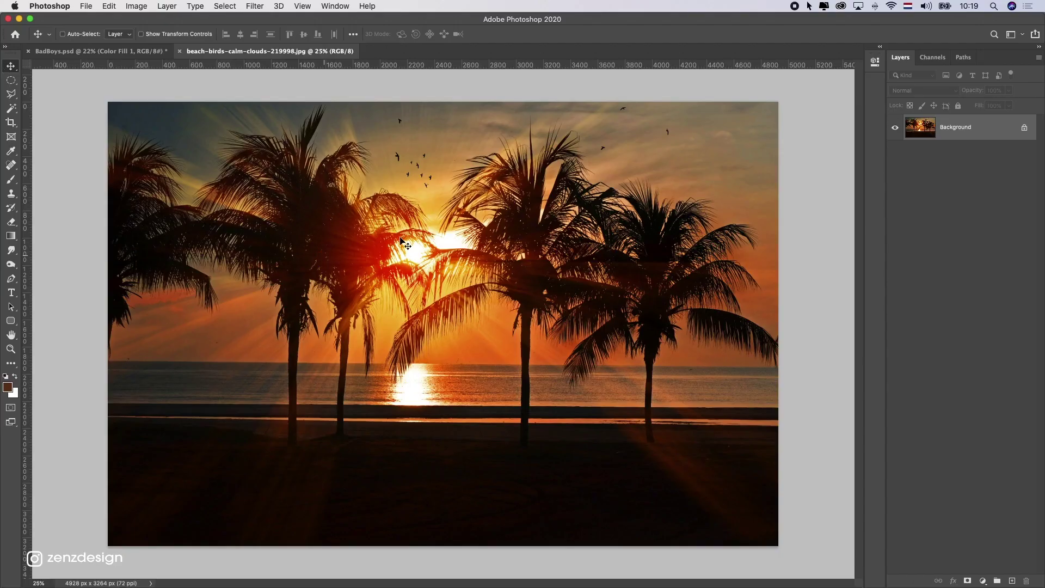
Copy the whole beach sunset photo into BadBoys.psd above Color Fill 1 and convert the pasted layer to a smart object
key("super+a")
key("super+c")
left_click(119, 51)
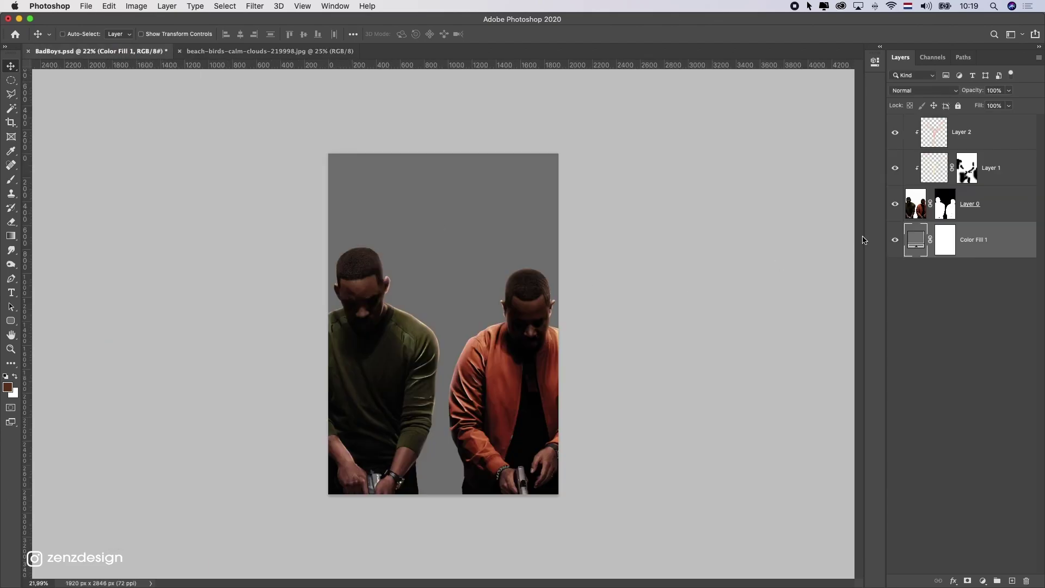
key("super+v")
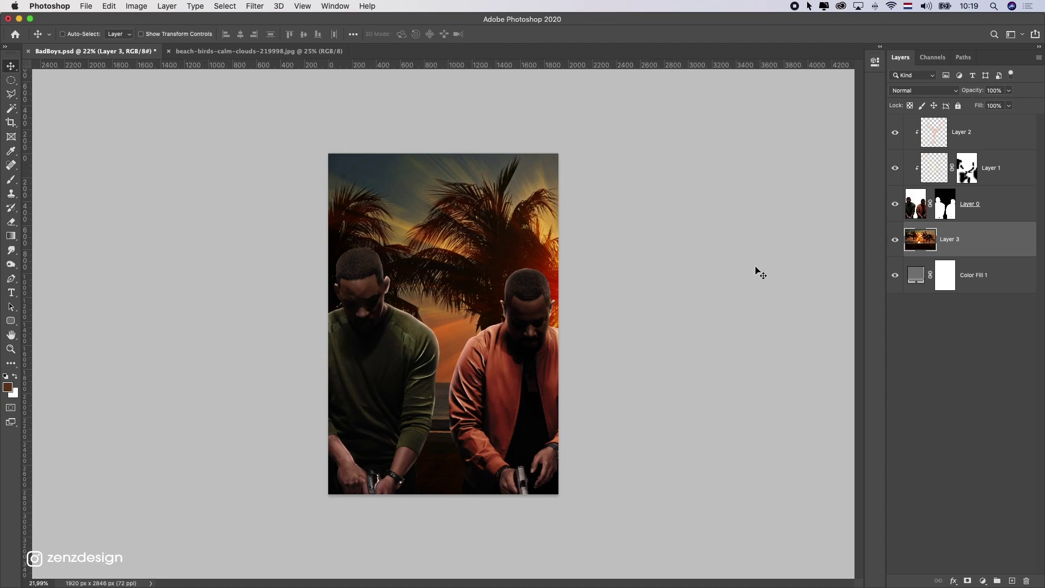
right_click(962, 246)
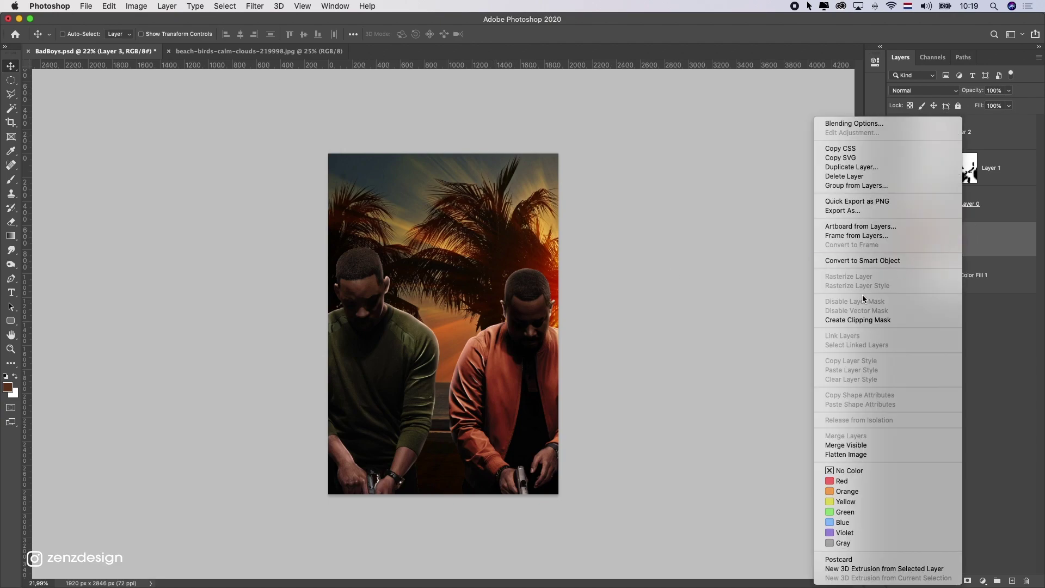
left_click(853, 259)
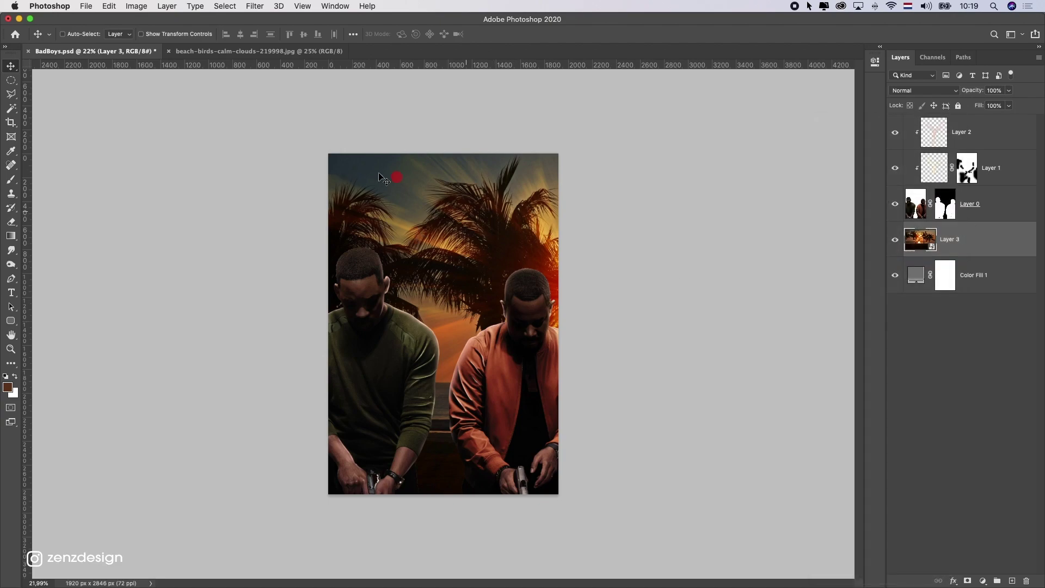
Scale the beach photo to about 77% and move it so the sun sits between the two men
key("super+t")
left_click_drag(205, 482, 345, 396)
left_click_drag(539, 294, 425, 318)
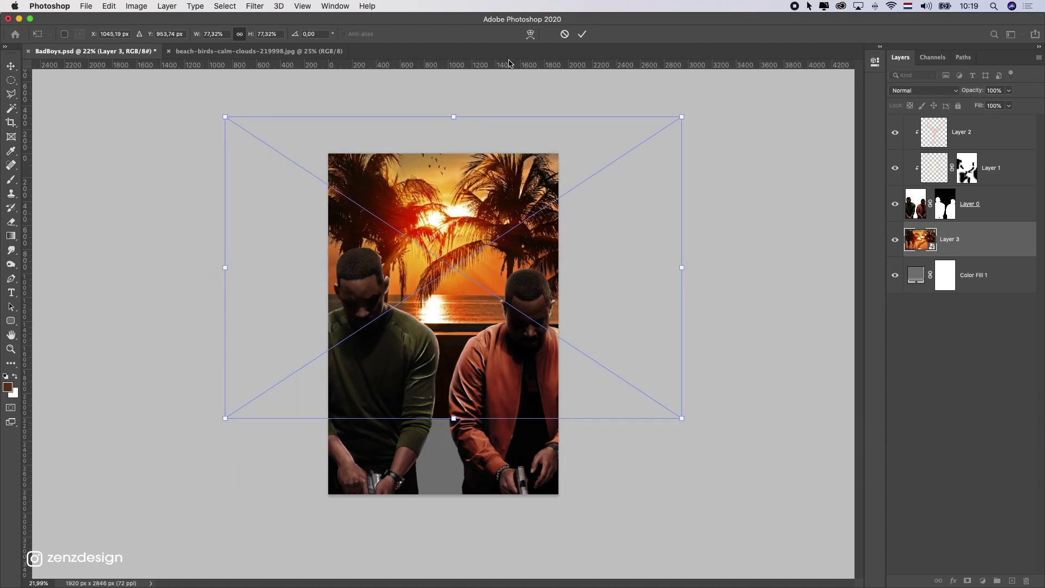
Add a horizontal guide at the men's eye level, apply the transform, and show the guides
left_click_drag(510, 65, 512, 295)
key("super+0")
key("Return")
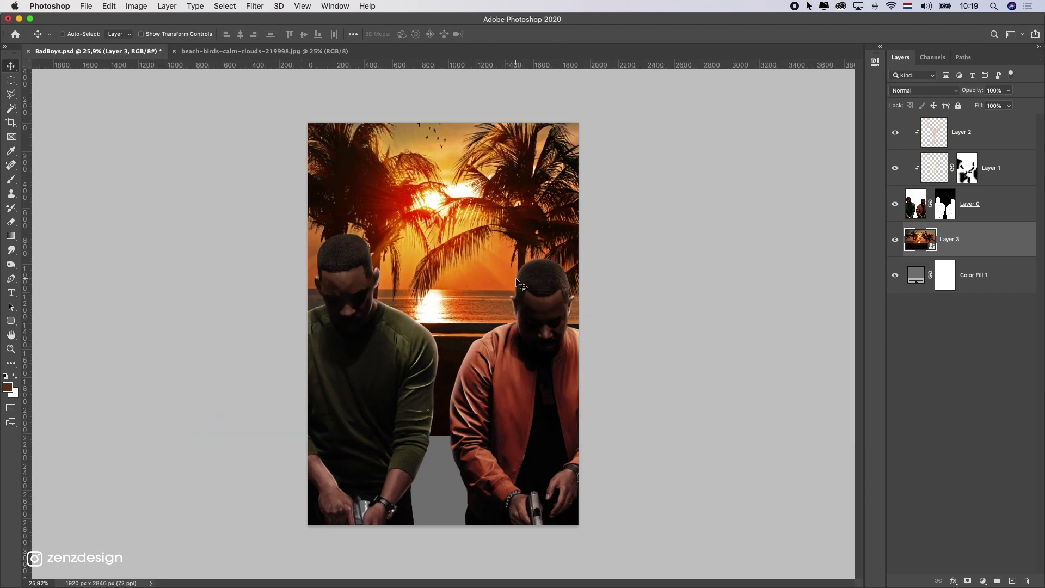
key("super+semicolon")
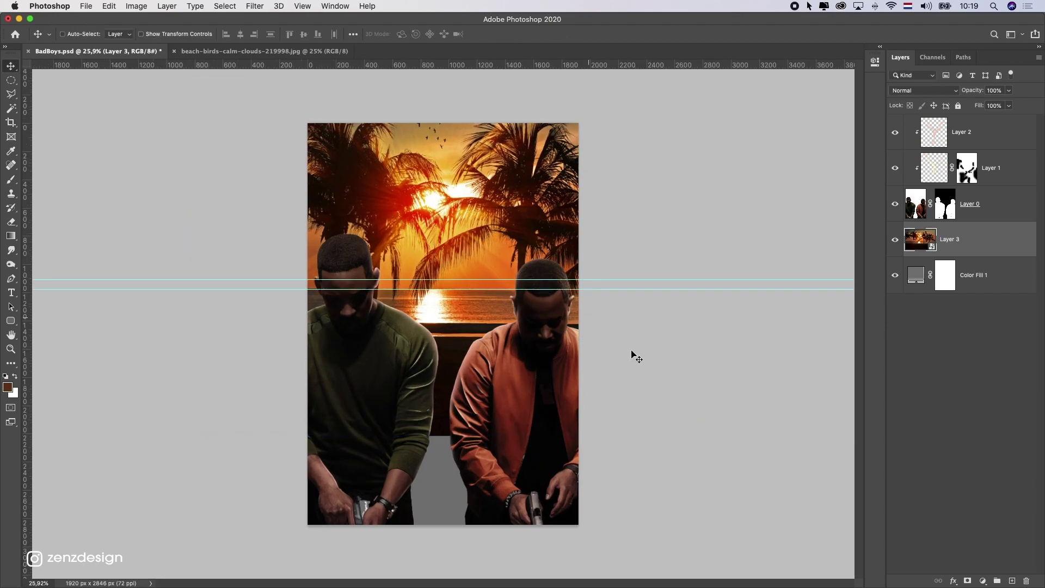
Scale the beach photo down to about 52.5% and rotate it -0.40° to straighten the horizon against the guides
key("super+t")
left_click_drag(718, 430, 642, 376)
key("super+z")
left_click_drag(684, 310, 689, 308)
key("Return")
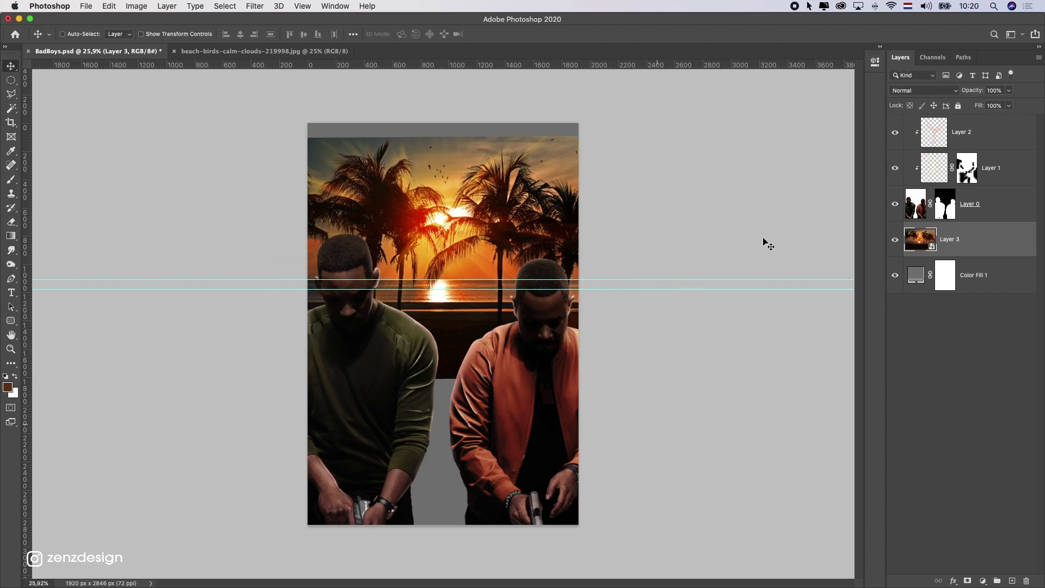
Change Color Fill 1 to the dark tone 0c0200 sampled from the beach photo's lower area
double_click(917, 275)
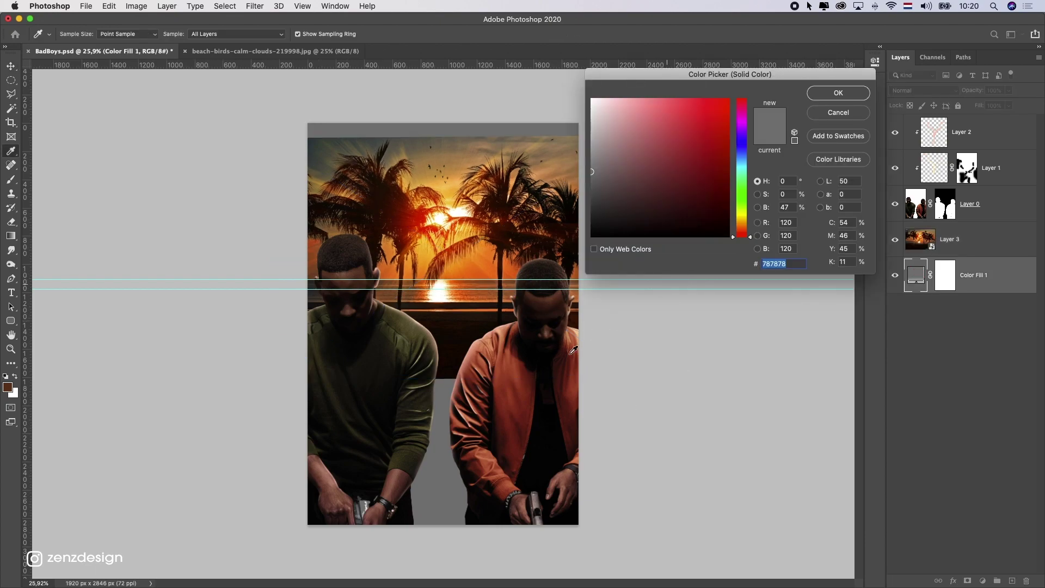
left_click_drag(451, 370, 468, 352)
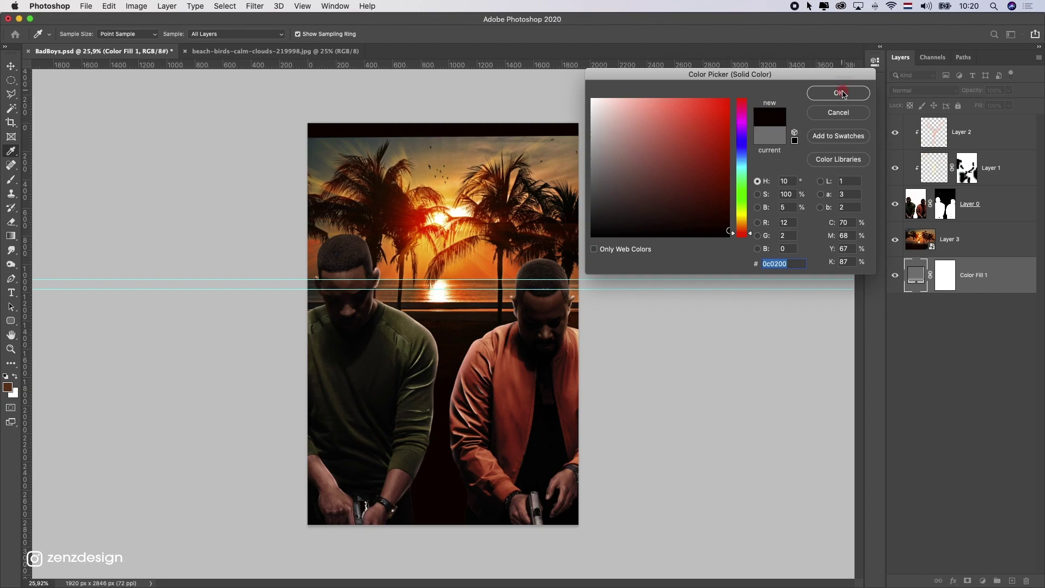
key("Return")
Move the beach photo slightly right and down behind the men, with the guides hidden and the CMYK proof view on
left_click(504, 153, "super")
left_click_drag(504, 154, 508, 133)
key("super+;")
left_click_drag(503, 214, 513, 262)
key("super+y")
Scale the beach photo up to about 61.33% and shift it slightly to the right
key("super+t")
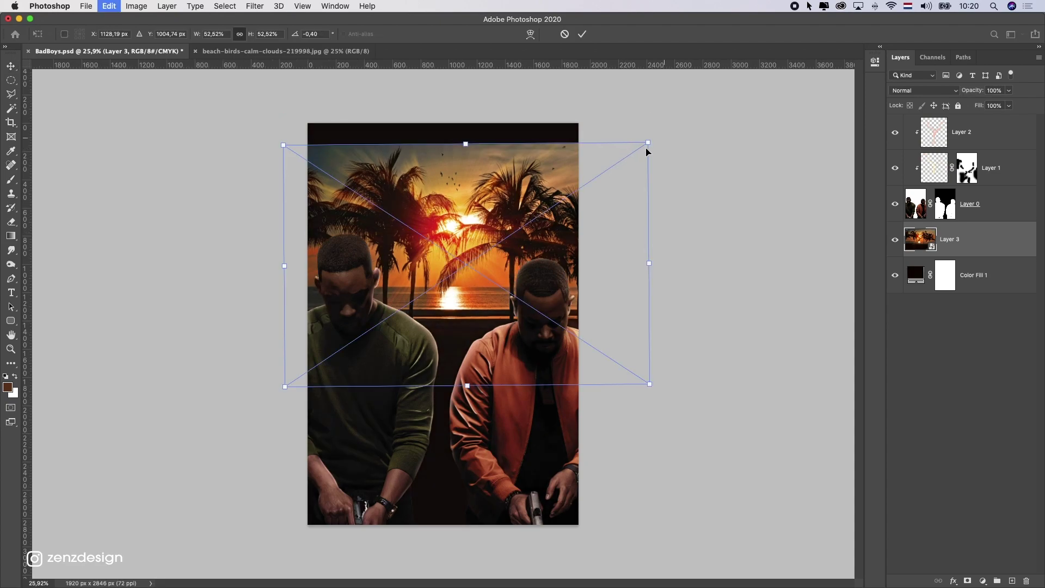
left_click_drag(673, 128, 677, 123)
key("Return")
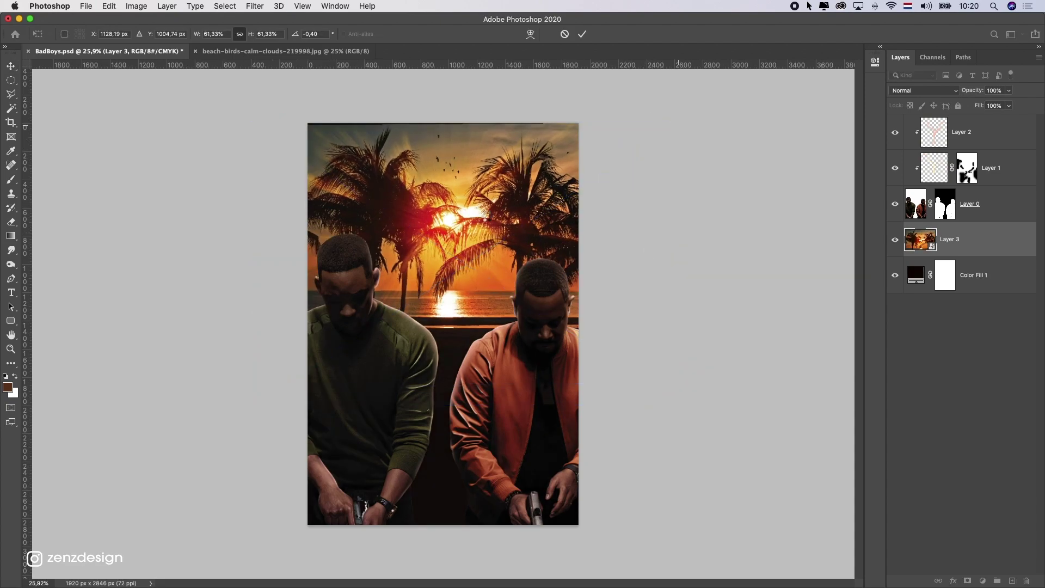
left_click_drag(494, 218, 503, 216)
Enlarge the beach photo slightly more and move it up a little so it covers the canvas behind the men
scroll(459, 303, "down", 5)
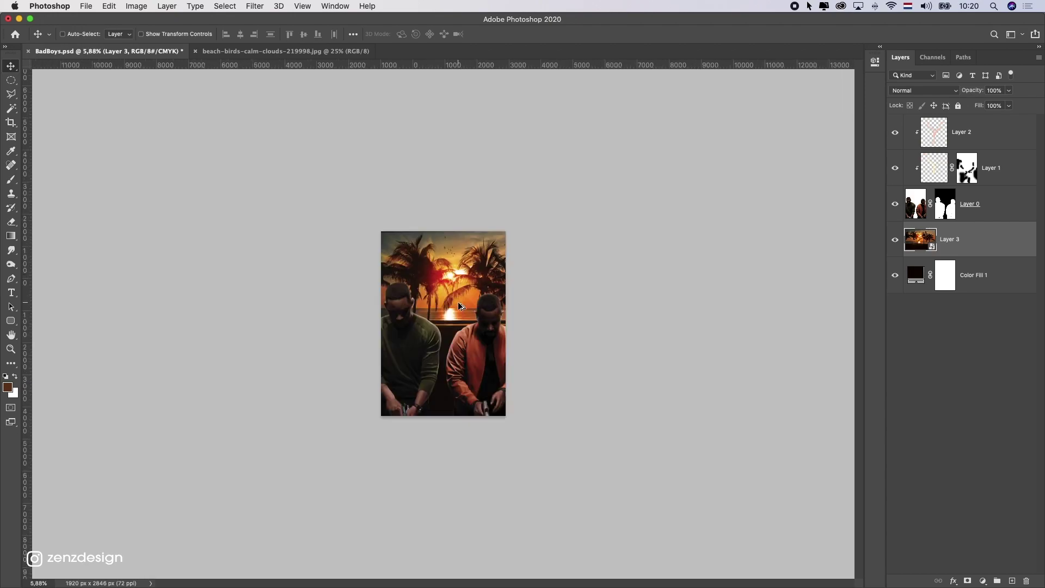
scroll(458, 303, "up", 5)
key("ctrl+t")
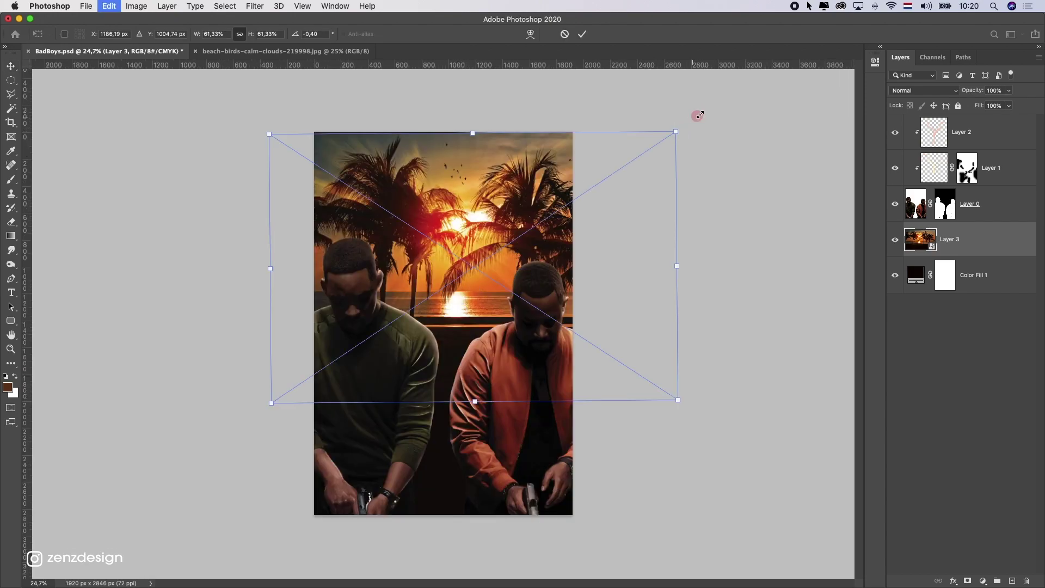
left_click_drag(698, 115, 699, 116)
key("Return")
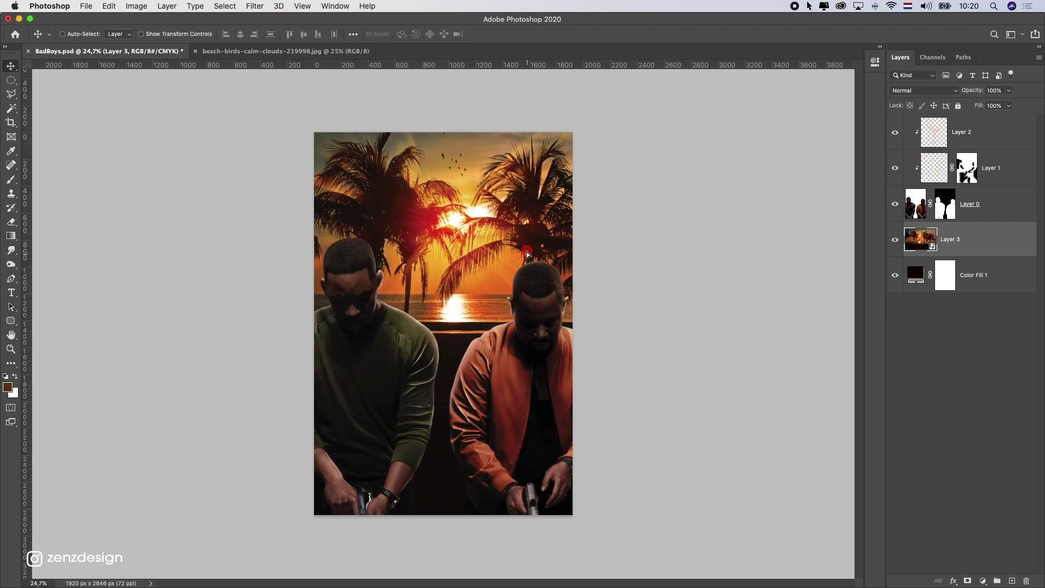
left_click_drag(527, 253, 527, 245)
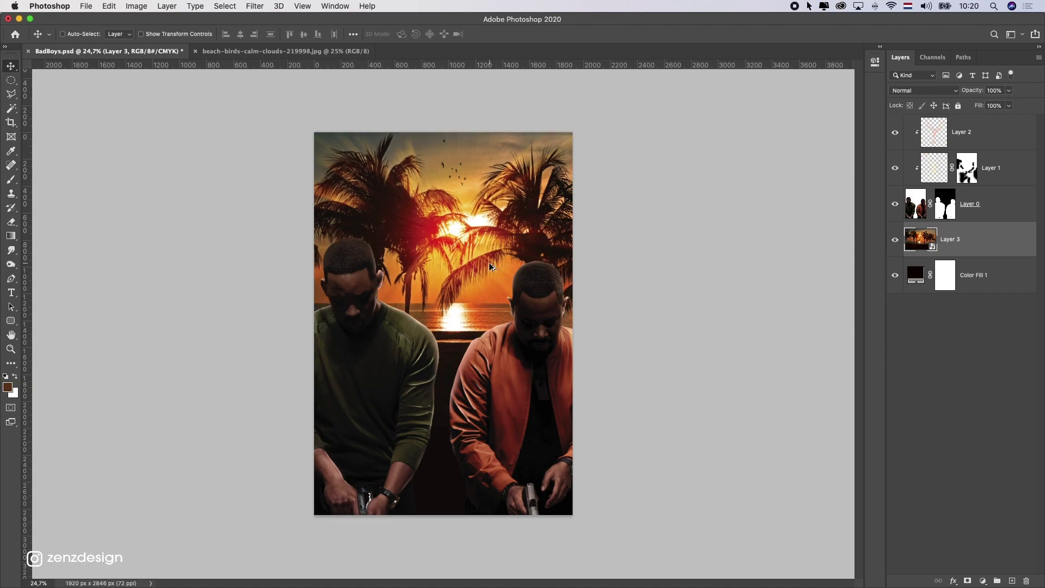
scroll(490, 264, "down", 5)
scroll(489, 263, "up", 5)
Soften the beach photo on Layer 3 with a Gaussian Blur radius just under 22 pixels
left_click(233, 5)
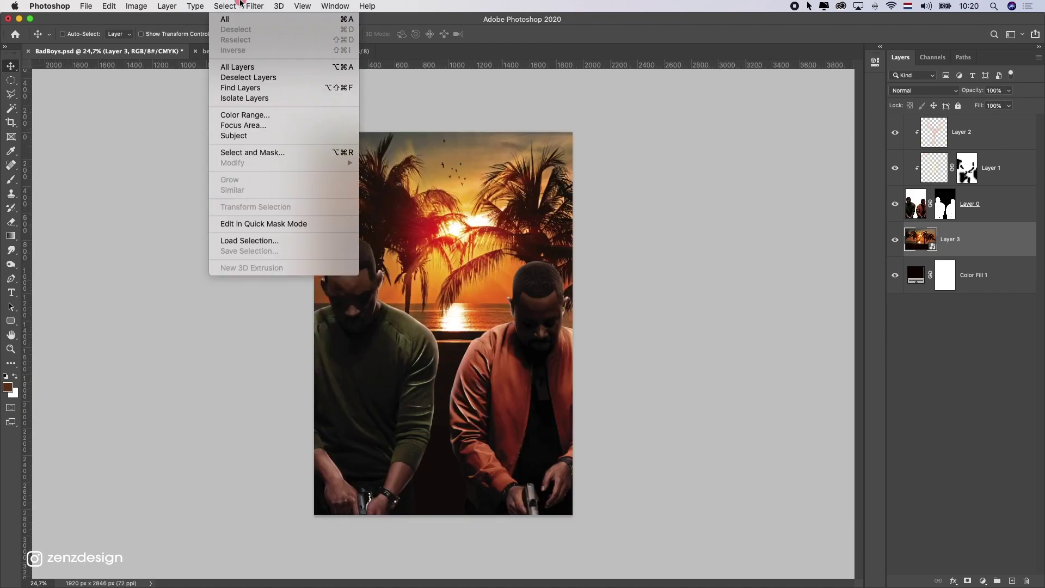
mouse_move(252, 6)
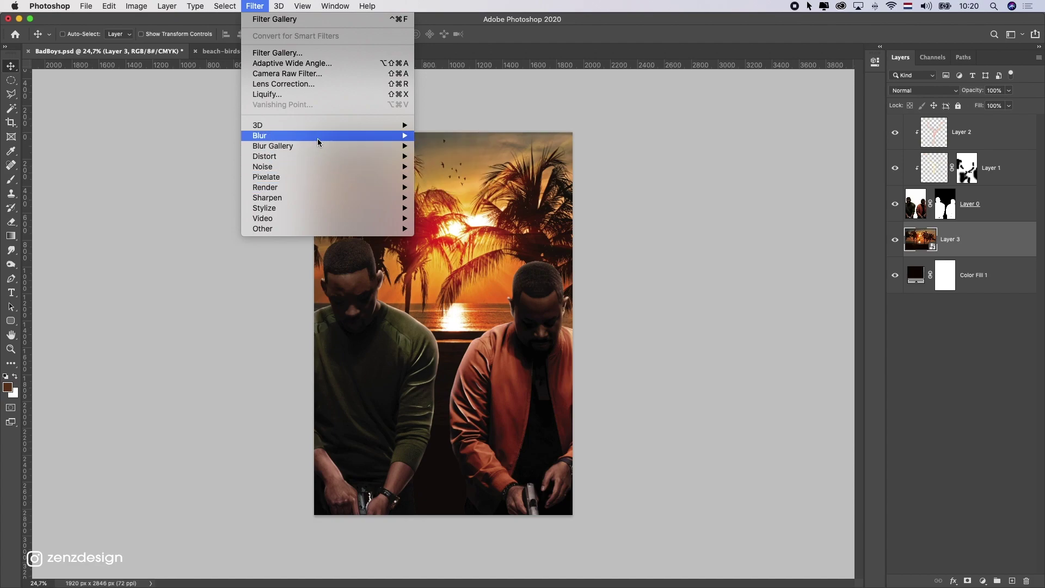
mouse_move(327, 136)
left_click(471, 177)
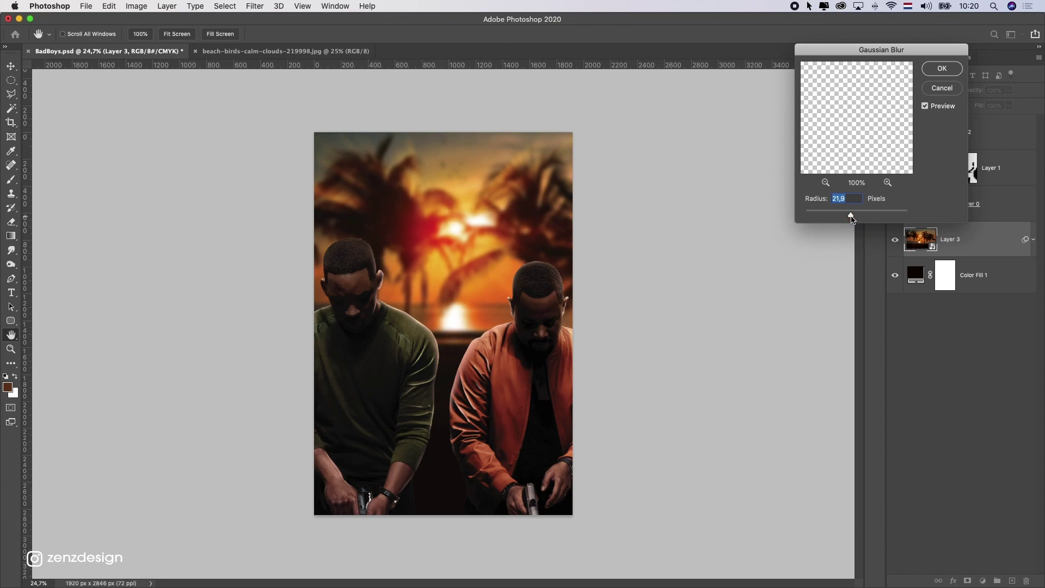
left_click_drag(852, 219, 849, 217)
left_click(934, 73)
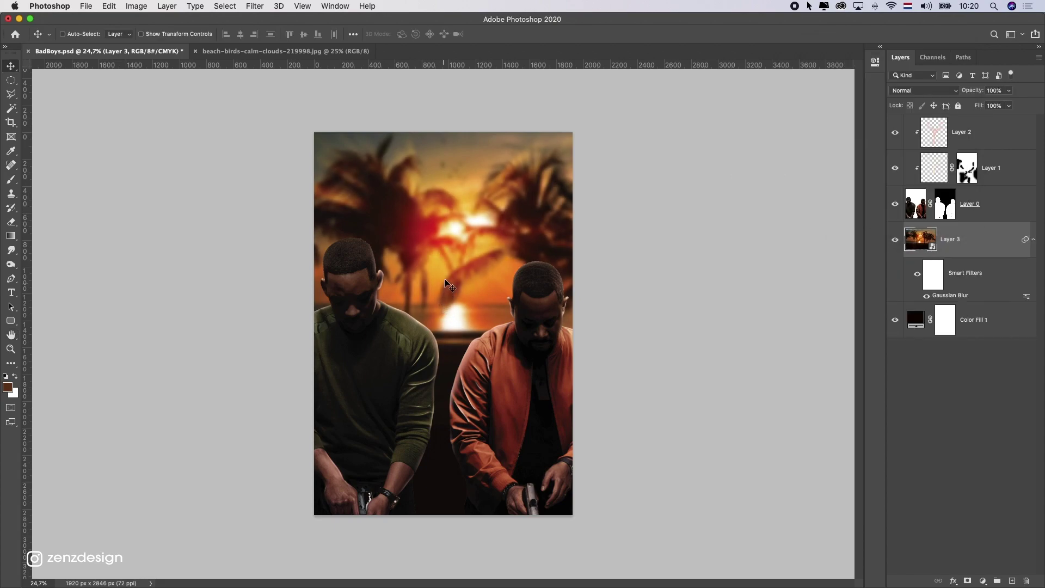
Add a new layer above Layer 2 and set the foreground color to the pale yellow ffdd98 sampled from the sun's reflection
left_click(976, 138)
left_click(1012, 581)
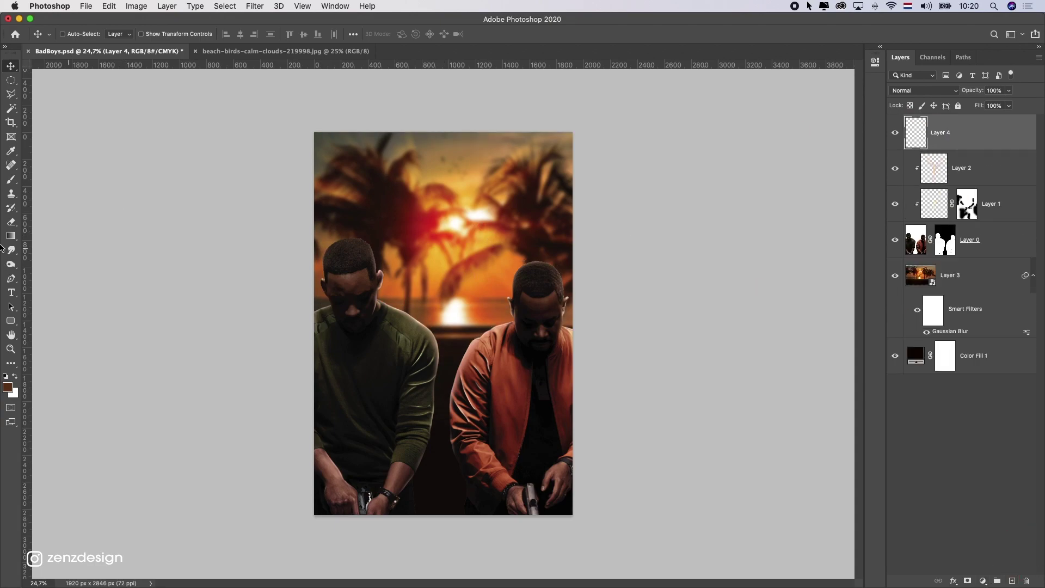
left_click(9, 387)
left_click(627, 94)
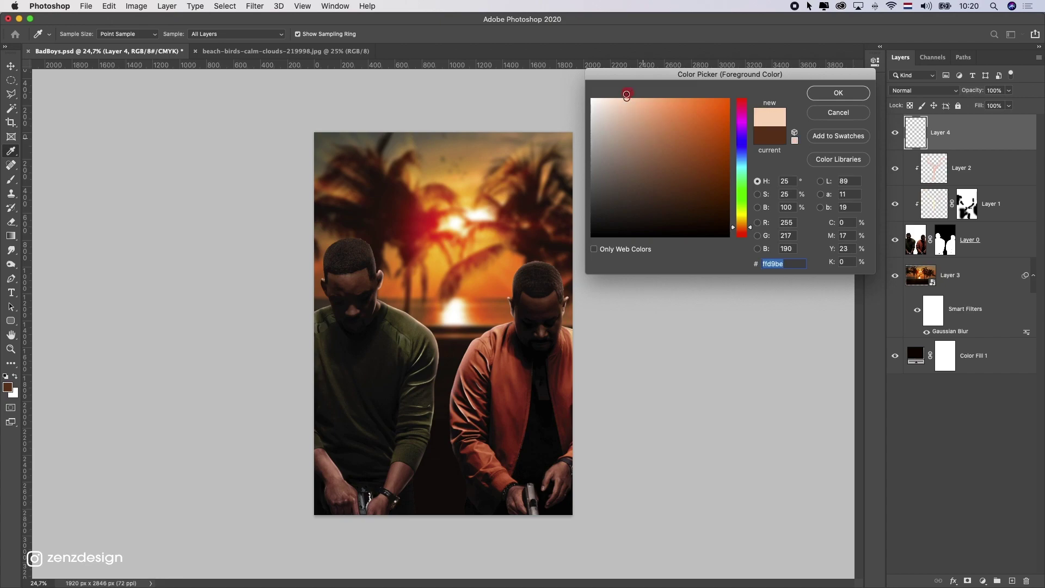
left_click_drag(452, 311, 471, 305)
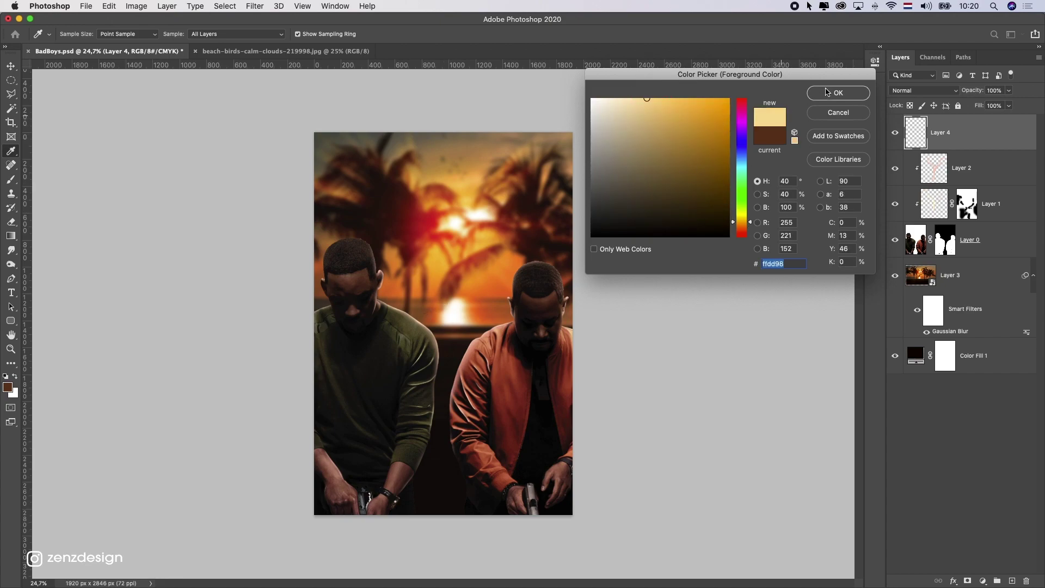
key("Return")
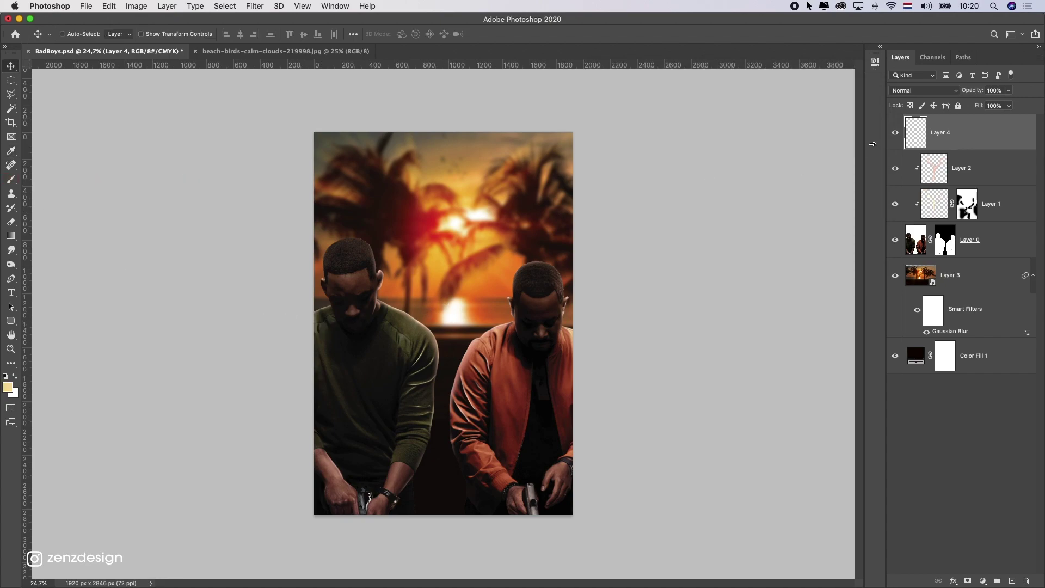
Paint a soft yellow glow over the sun's reflection with an 800 px brush and set Layer 4's blend mode to Screen
key("b")
left_click_drag(416, 326, 447, 306)
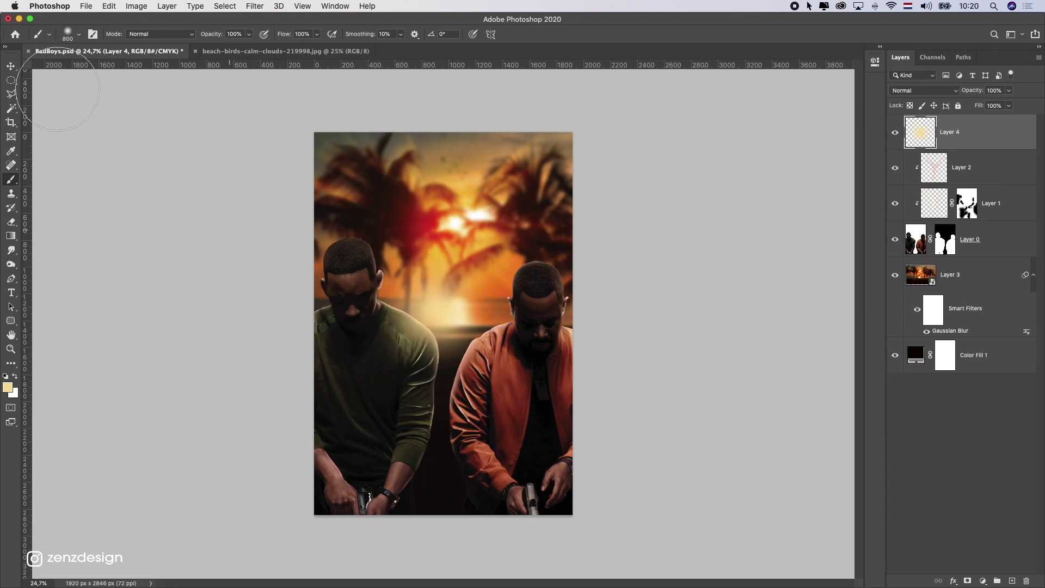
left_click(10, 66)
left_click(918, 91)
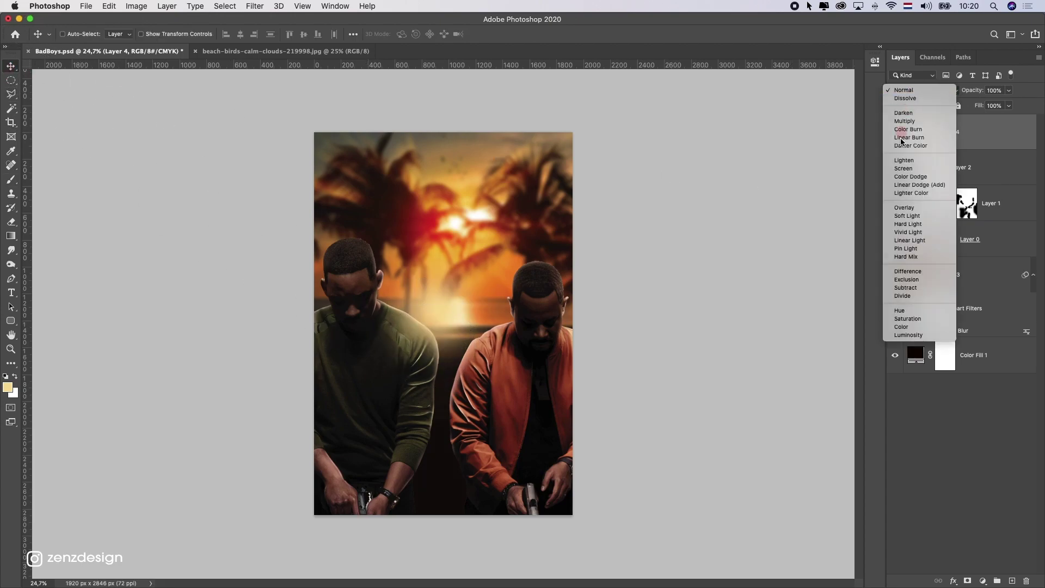
left_click(910, 168)
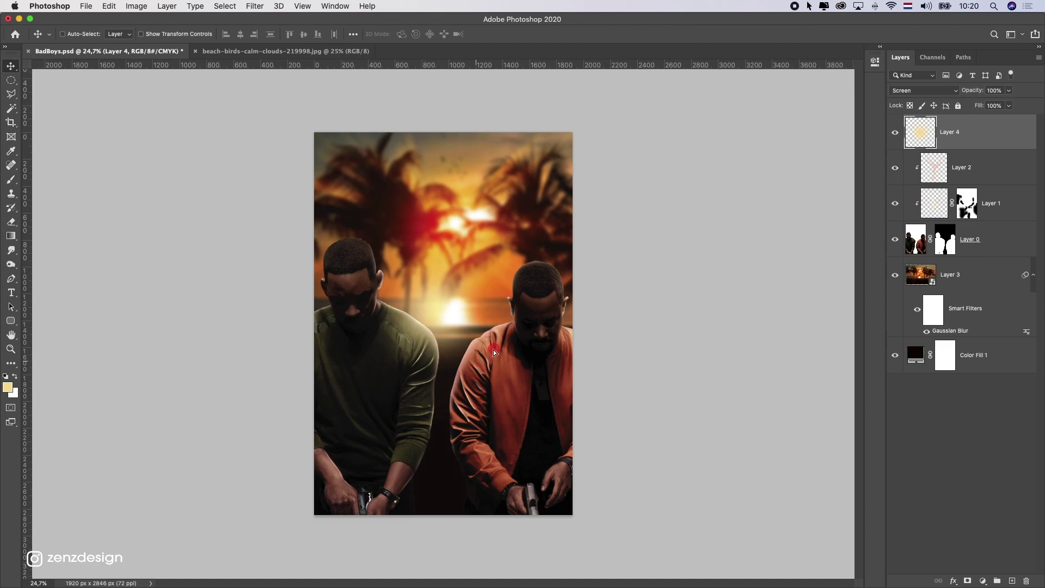
Move the yellow glow up over the sun's reflection and enlarge it so it spills onto both men
left_click_drag(489, 348, 481, 327)
key("super+t")
left_click_drag(555, 402, 571, 427)
key("Return")
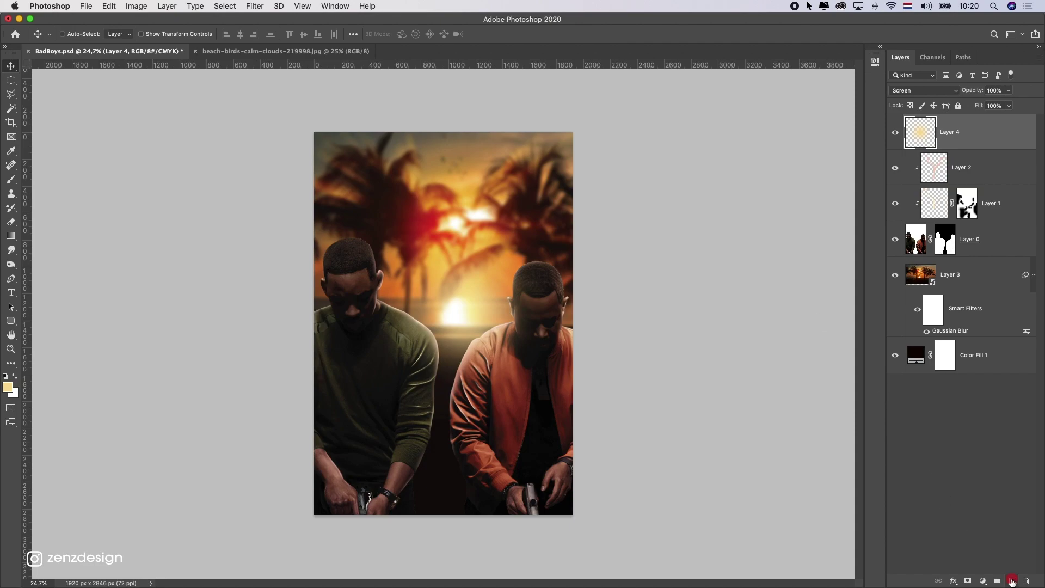
Add a new layer above the yellow glow and set the foreground color to the orange ff7b3a
left_click(1011, 581)
left_click(11, 151)
left_click(8, 387)
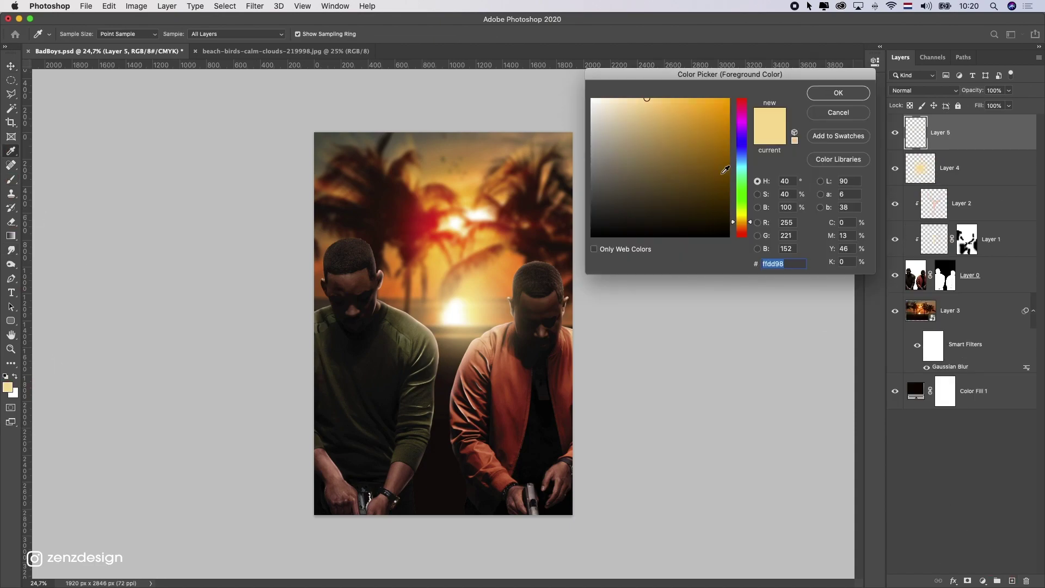
left_click(745, 231)
left_click_drag(701, 100, 698, 89)
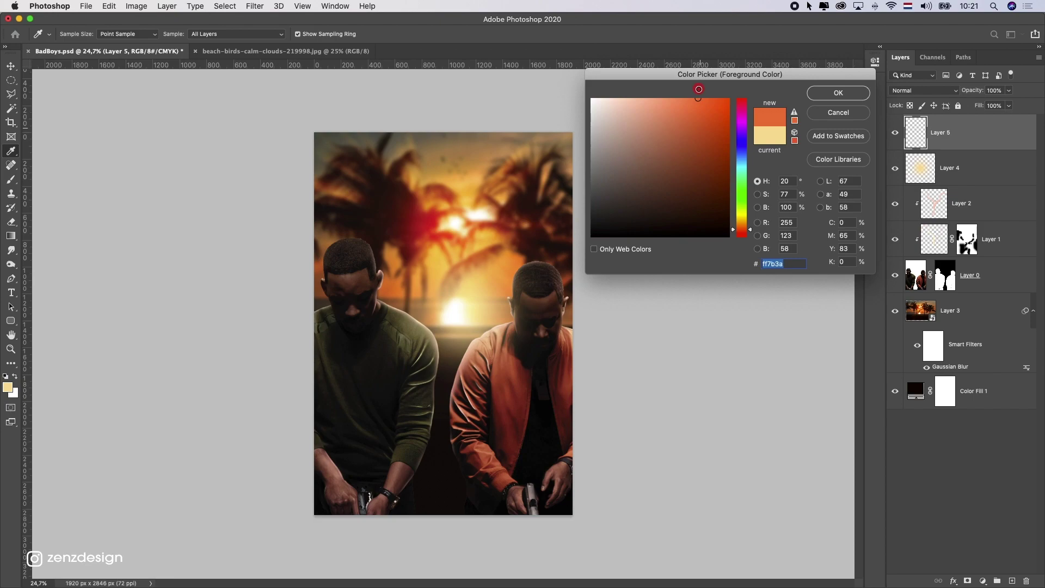
left_click(836, 94)
Set Layer 5 to Overlay and paint soft orange light between the men's facing shoulders with an 800 px brush
key("b")
left_click(928, 93)
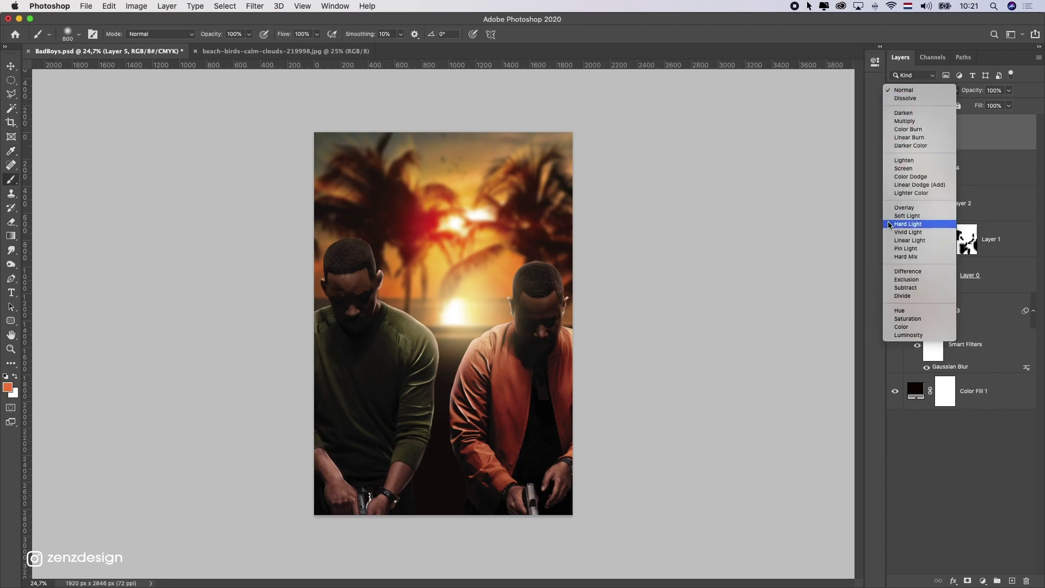
left_click(901, 205)
left_click(446, 353)
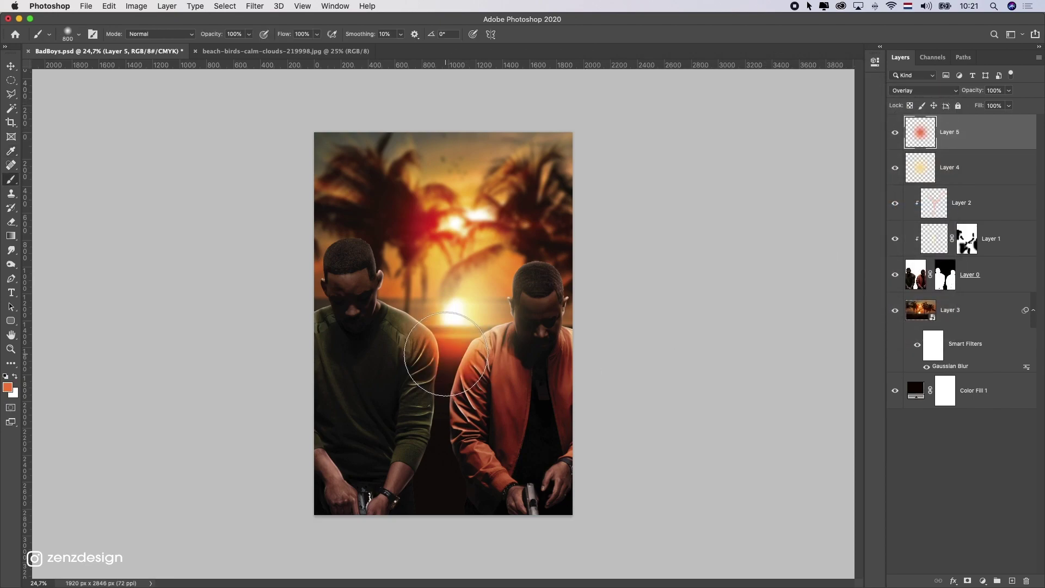
key("super+z")
left_click(415, 316)
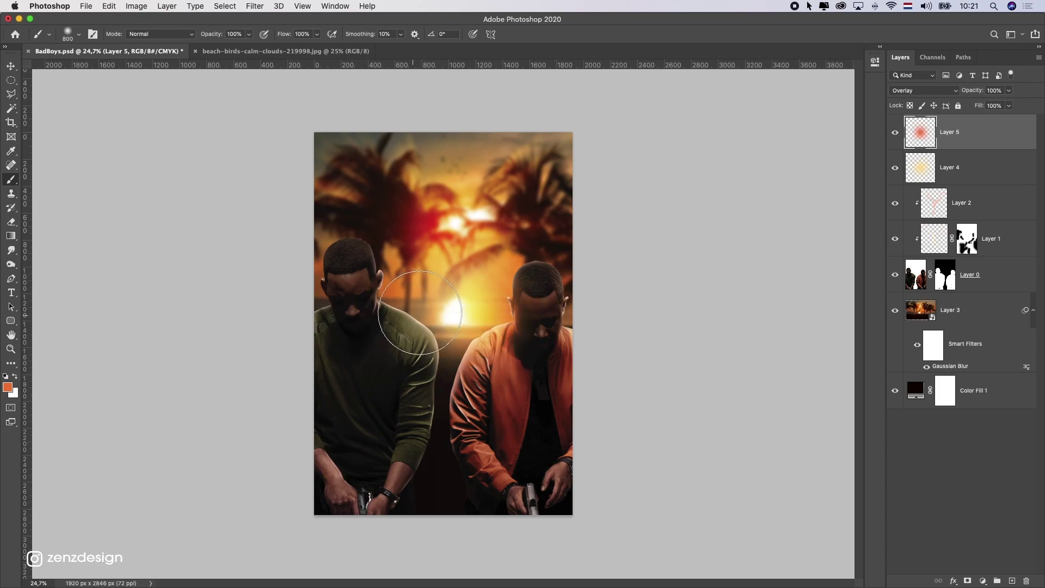
left_click(427, 324)
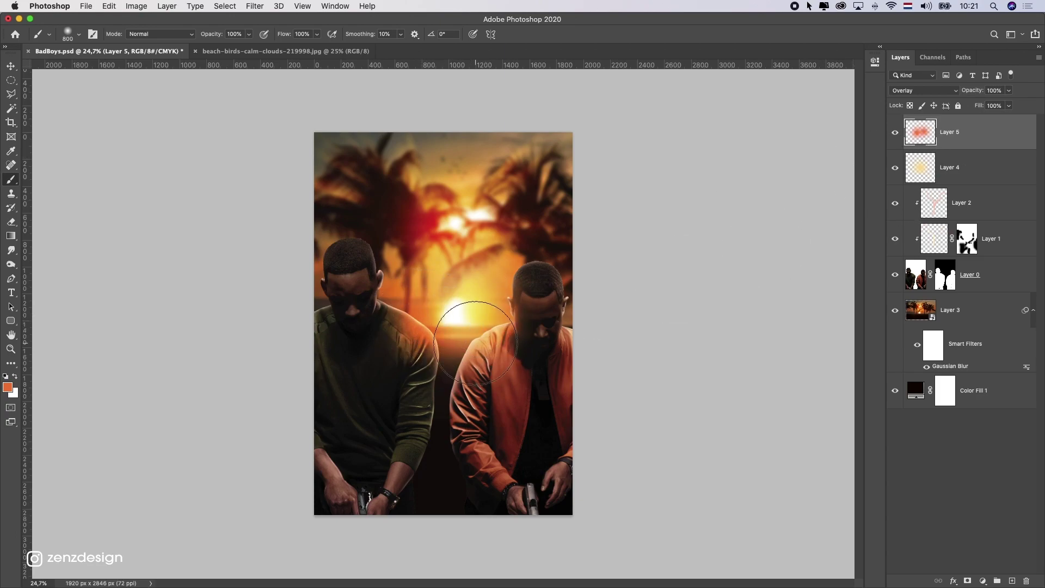
key("super+z")
left_click(455, 345)
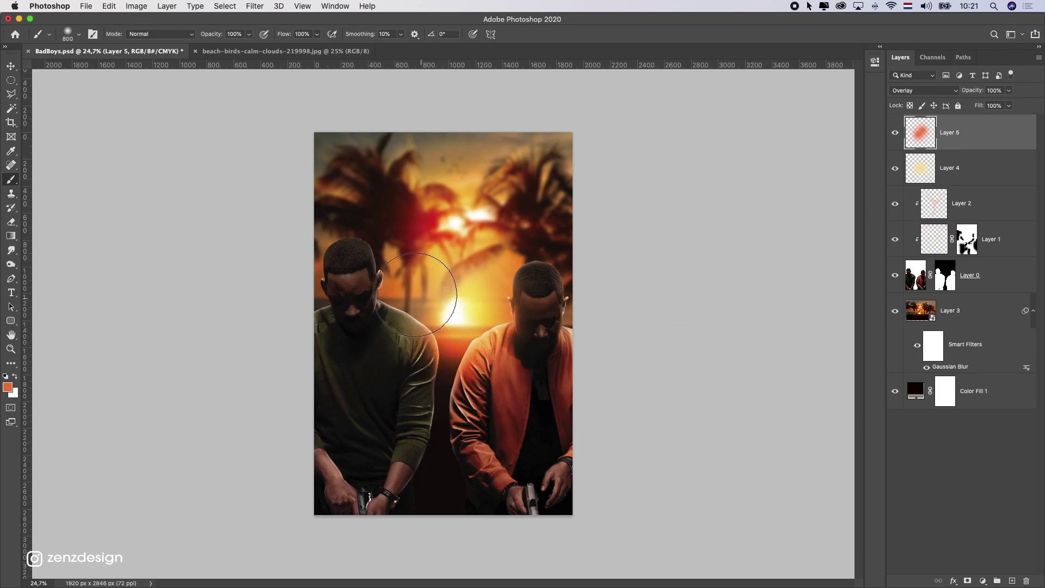
left_click(438, 287)
key("super+z")
Move Layer 5 below Layer 4 and clip it to the cut-out men
left_click_drag(943, 142, 953, 182)
right_click(966, 168)
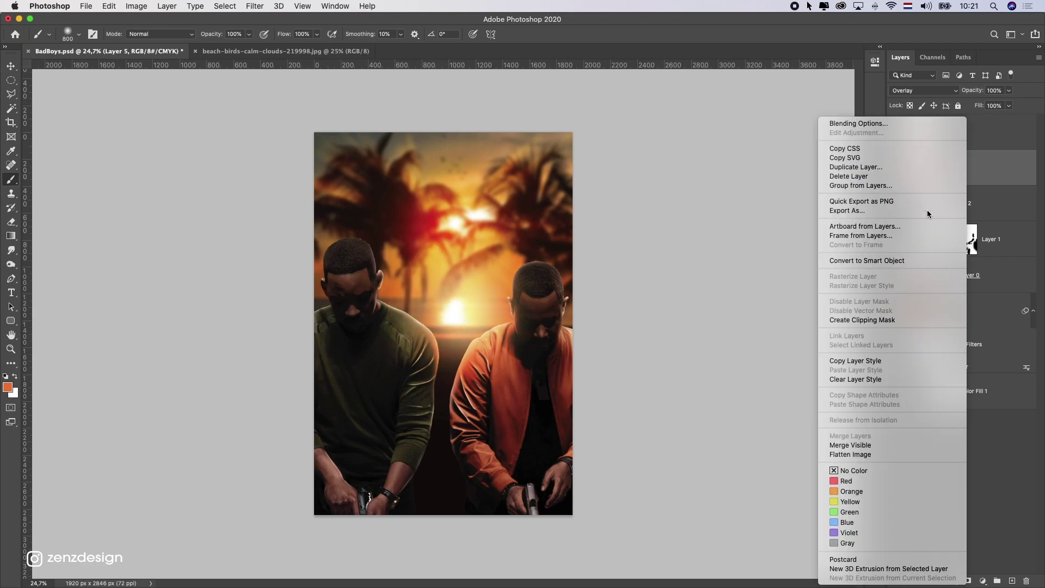
left_click(877, 320)
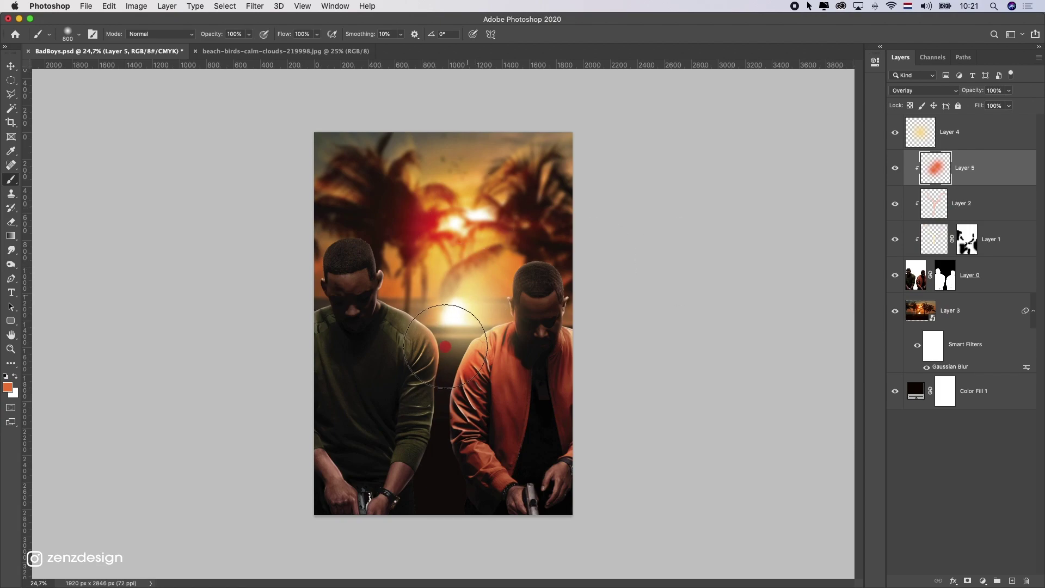
Paint more soft orange light on Layer 5 over the men's heads, inner shoulders and arms, down to their hands
left_click(468, 275)
left_click(469, 292)
key("super+z")
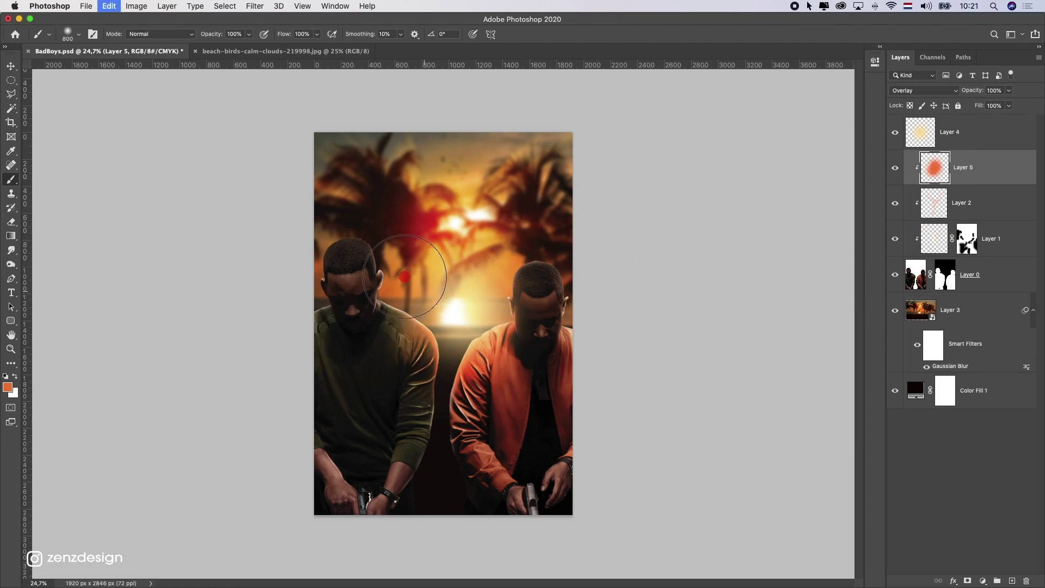
left_click_drag(414, 230, 454, 206)
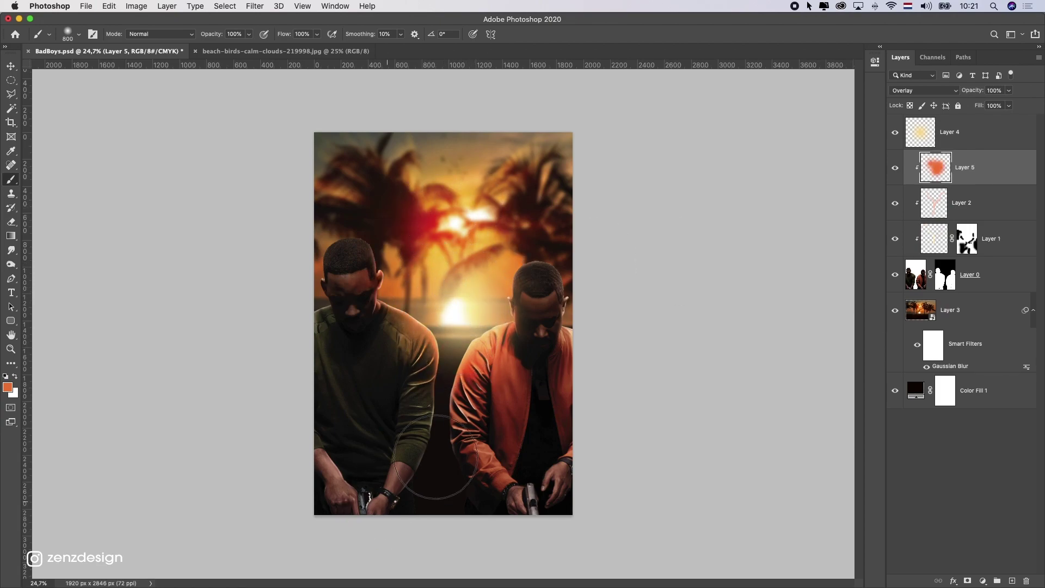
left_click(453, 492)
key("super+z")
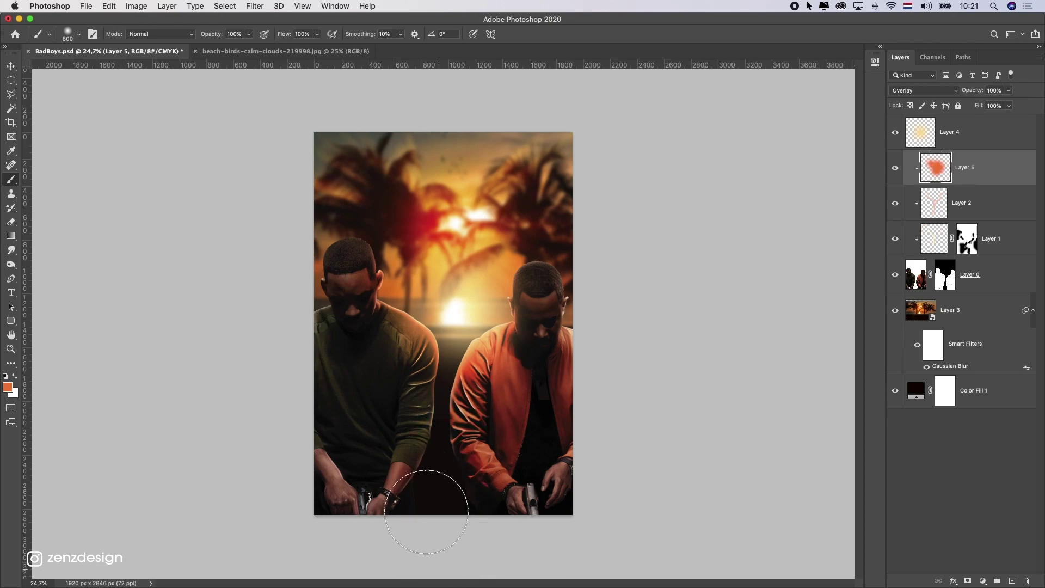
left_click(427, 481)
left_click(422, 435)
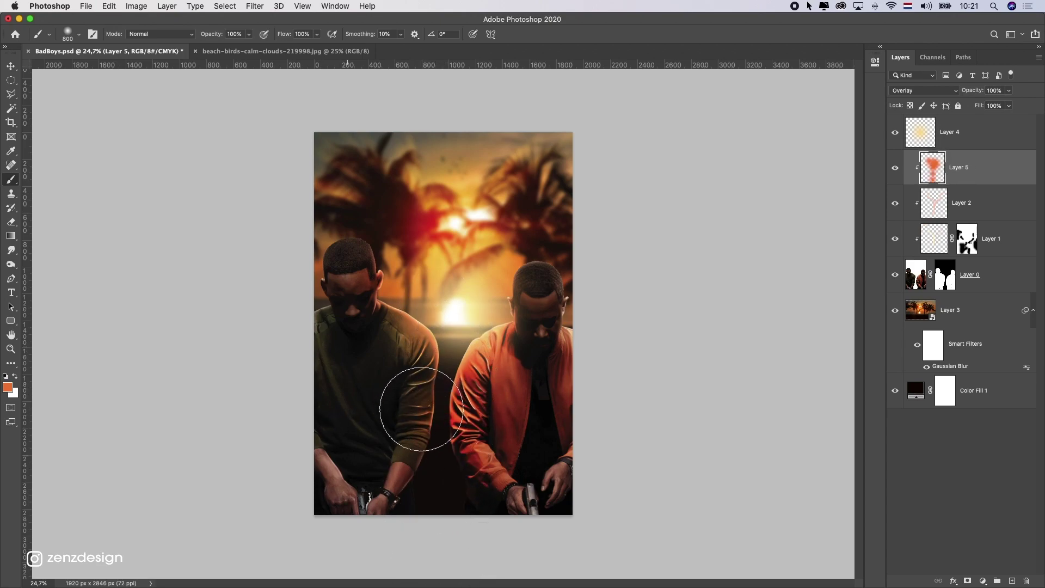
Scale Layer 4's yellow glow up to about 130% and reposition it around the sun's reflection between the men
scroll(425, 406, "down", 6)
scroll(425, 406, "up", 2)
scroll(425, 405, "up", 1)
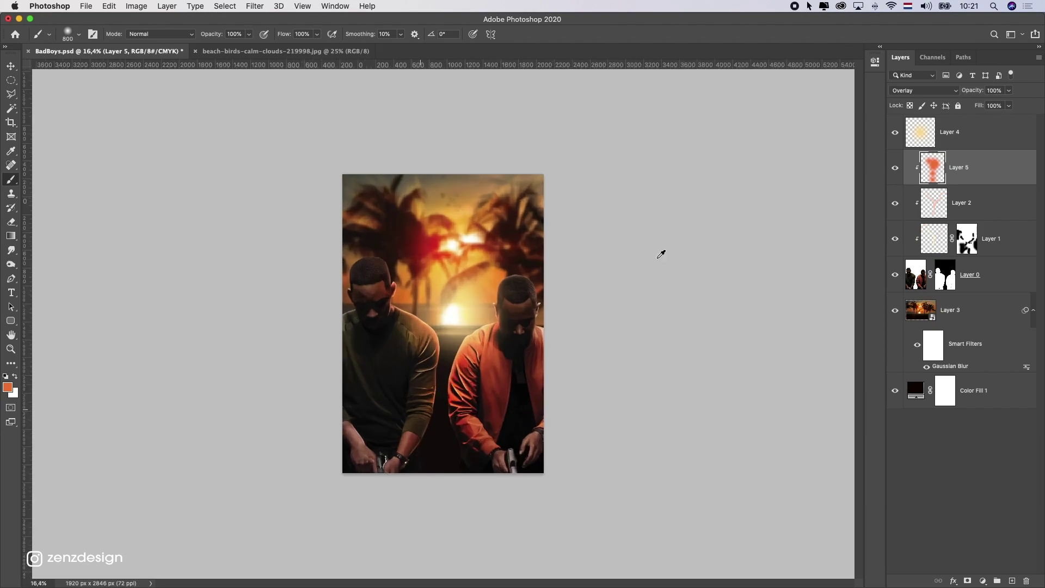
left_click(892, 134)
left_click(949, 132)
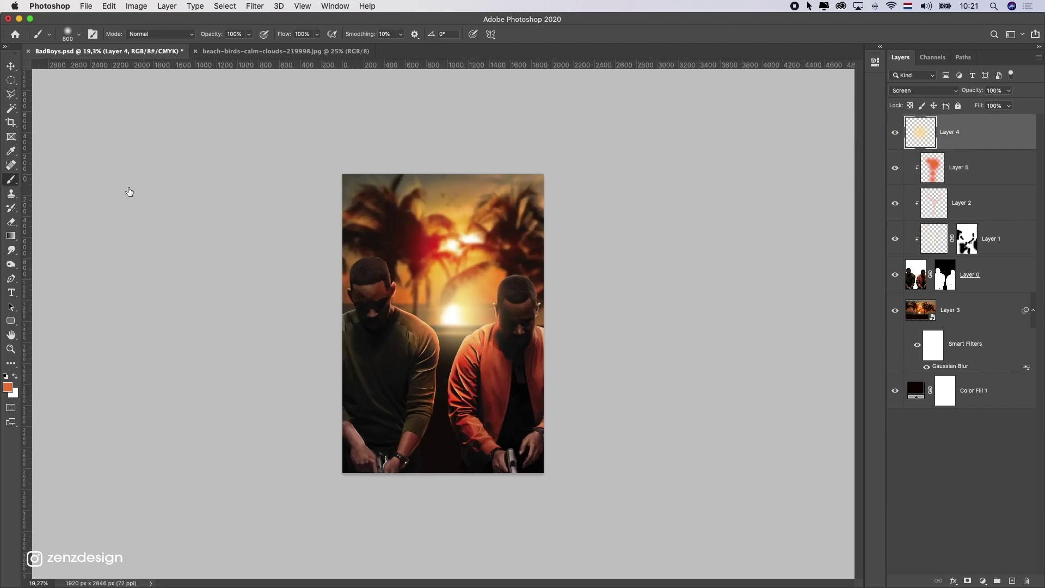
key("ctrl+t")
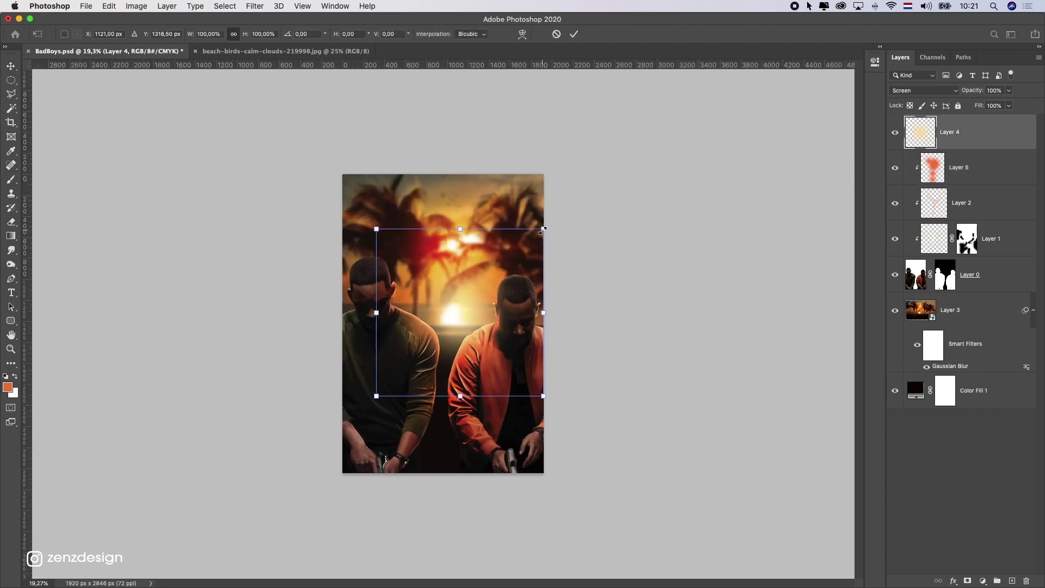
left_click_drag(544, 230, 572, 210)
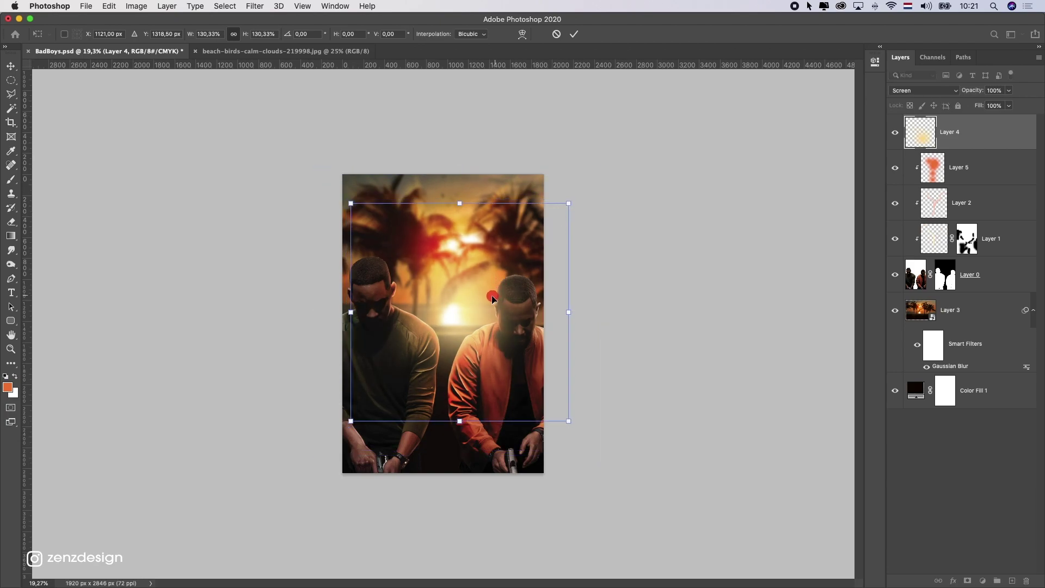
left_click_drag(491, 297, 484, 316)
left_click_drag(562, 337, 495, 335)
key("Return")
Check the poster at a small size and change the workspace background around the canvas to Black
scroll(537, 303, "down", 5)
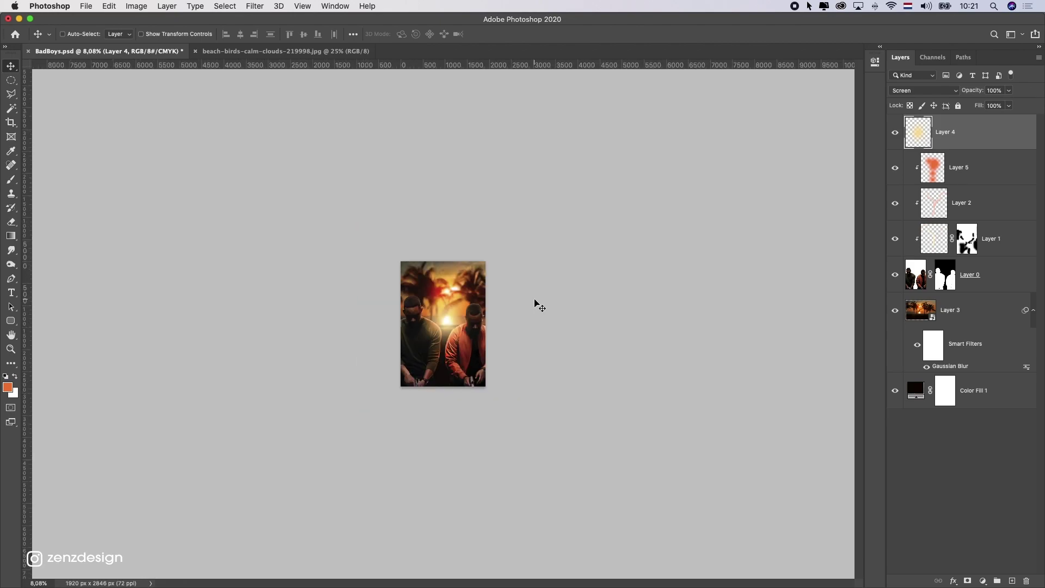
scroll(534, 303, "up", 2)
scroll(535, 303, "up", 4)
right_click(668, 227)
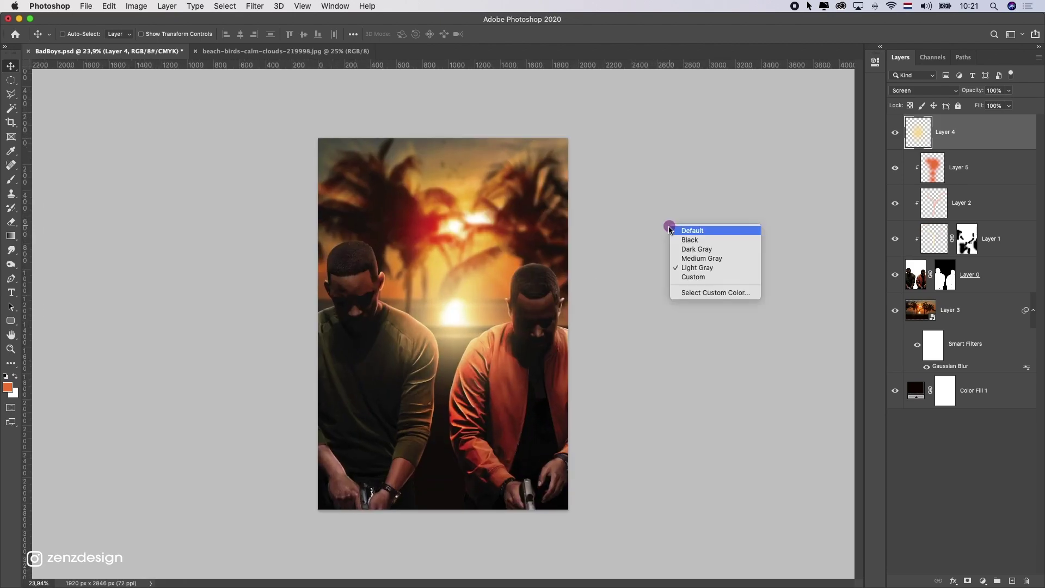
left_click(694, 240)
Add a Hue/Saturation adjustment clipped to the beach photo on Layer 3 and lower its saturation to -32
left_click(956, 318)
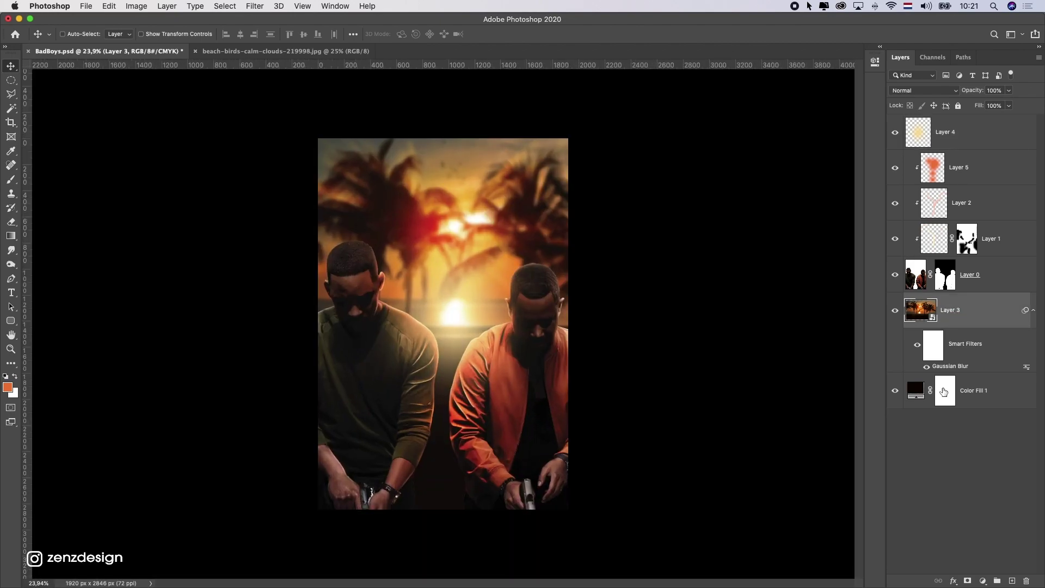
left_click(988, 583)
left_click(979, 460)
left_click(782, 243)
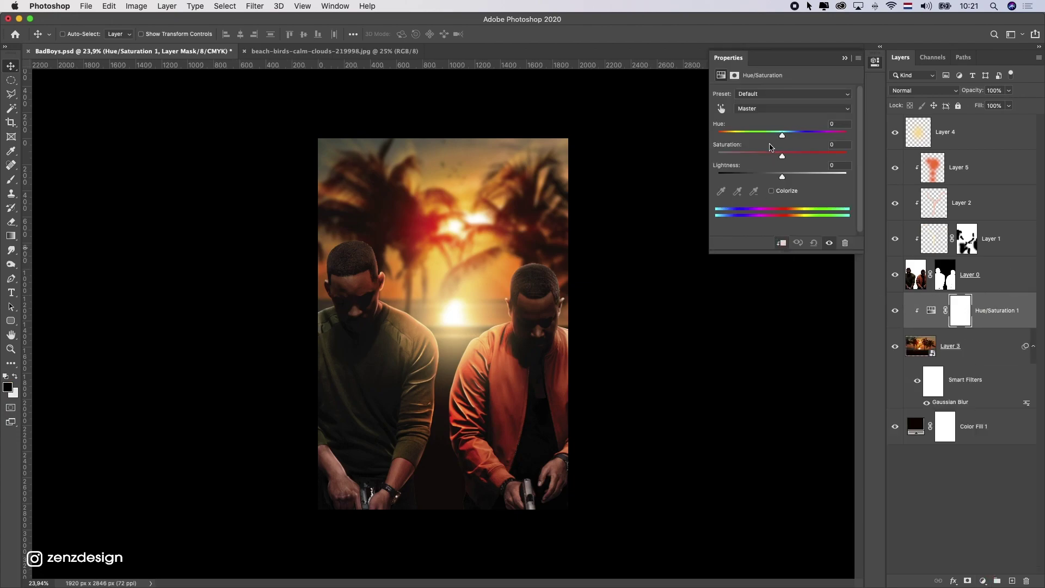
left_click_drag(782, 156, 781, 157)
Check the poster at a small size and set the opacity of Layer 5's orange light to about 52%
scroll(450, 327, "down", 5)
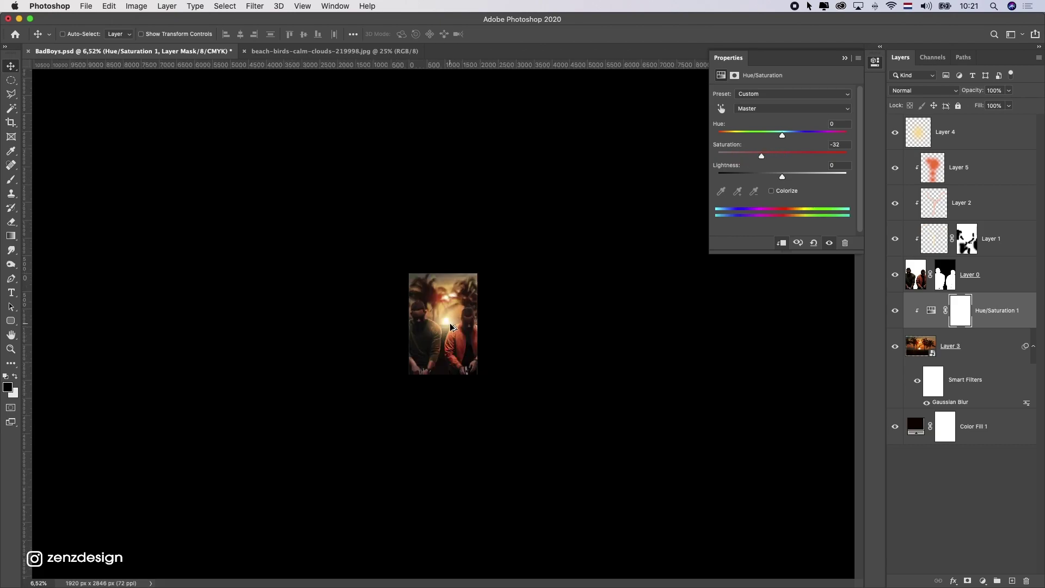
scroll(450, 327, "up", 5)
left_click(988, 157)
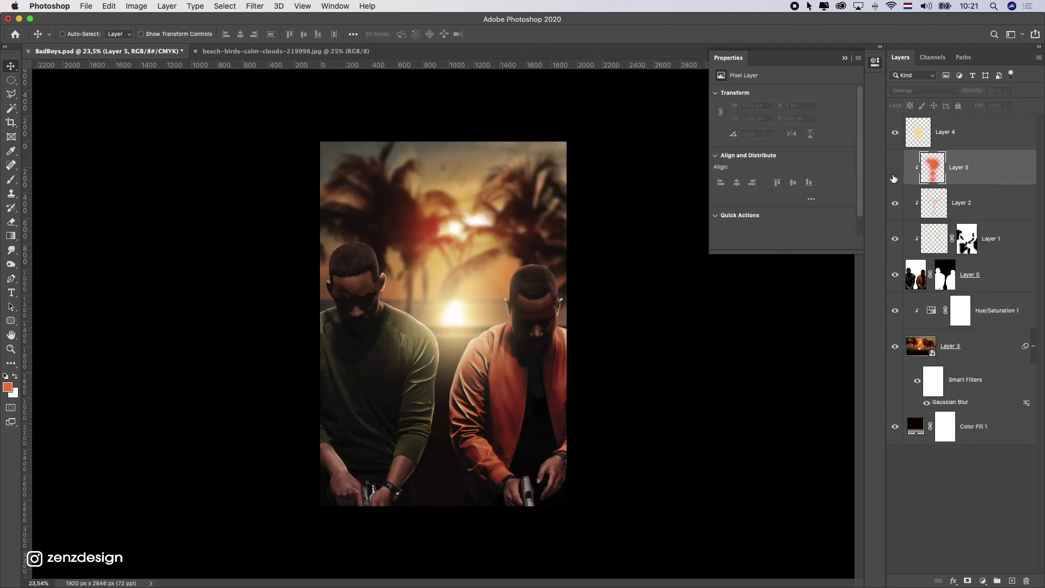
left_click(1008, 91)
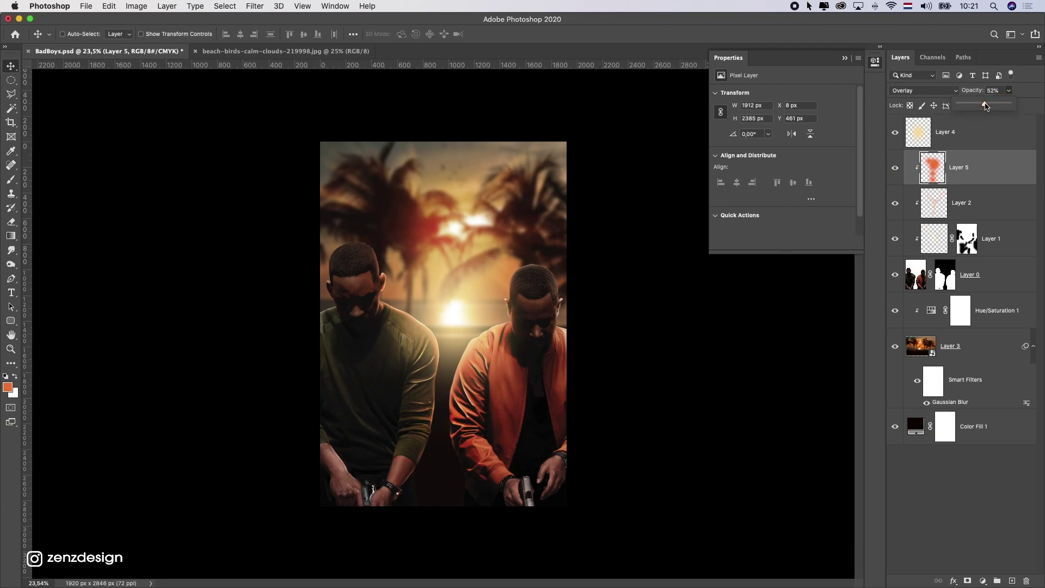
Compare Layer 2 hidden and shown, and apply Hue/Saturation to it with Lightness +86 to whiten its rim highlights
left_click(972, 216)
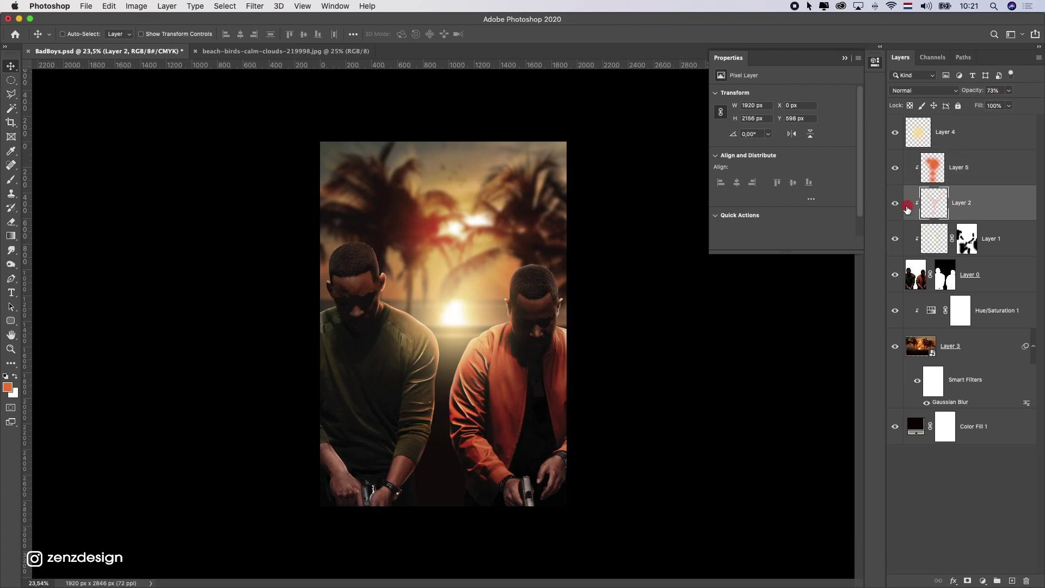
left_click(895, 206)
left_click(895, 207)
key("super+u")
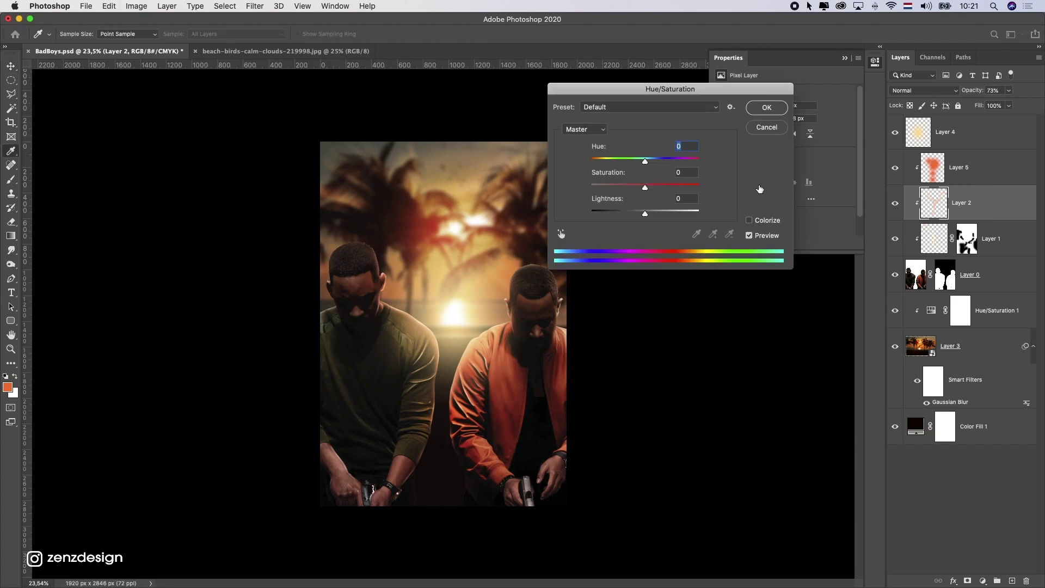
left_click_drag(672, 211, 693, 210)
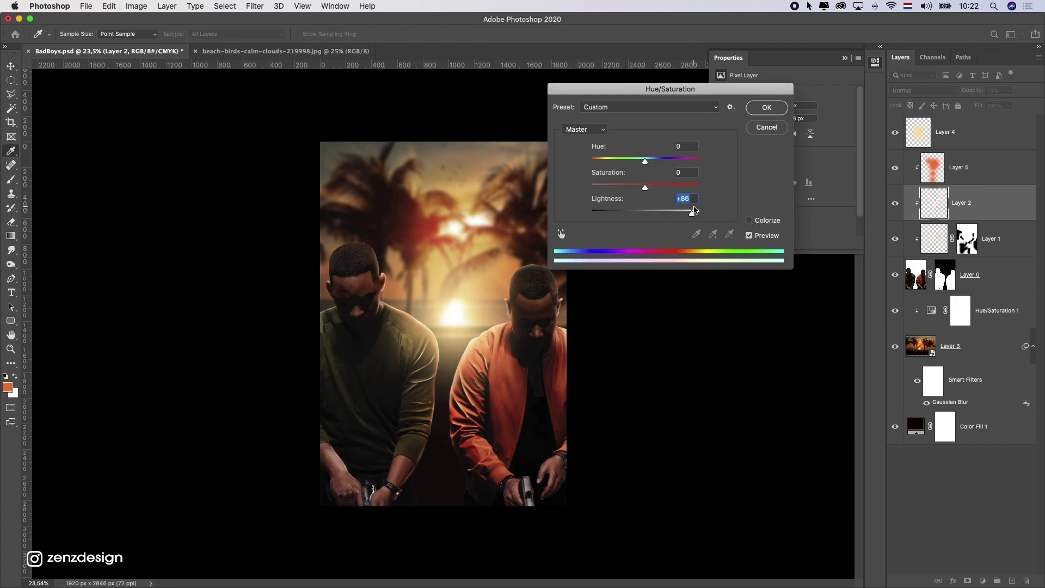
key("Return")
key("v")
Check the lightened highlights at a smaller size and change the workspace background around the canvas to dark gray
key("super+minus")
scroll(611, 272, "up", 4)
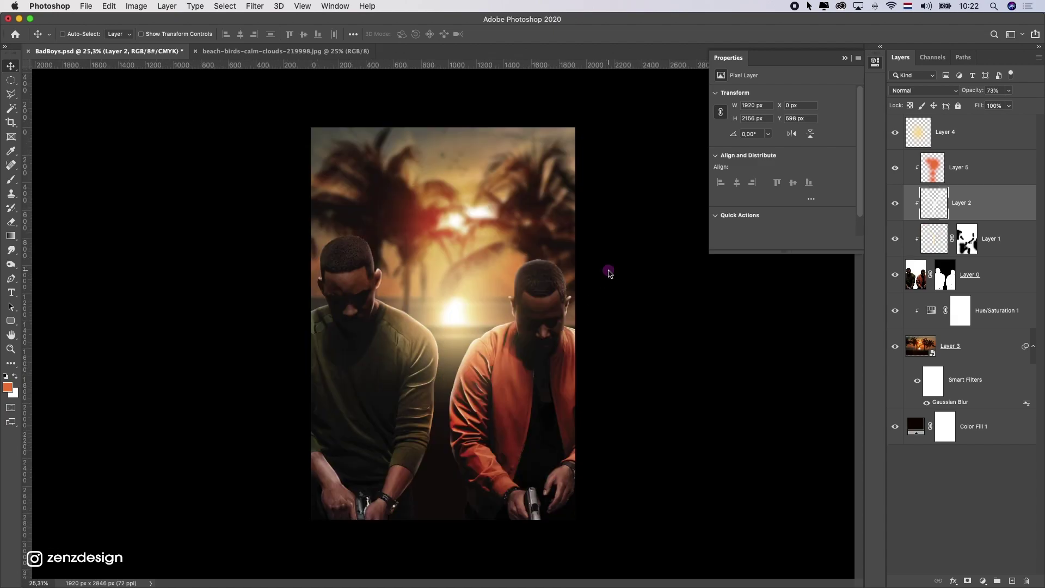
right_click(609, 270)
left_click(622, 275)
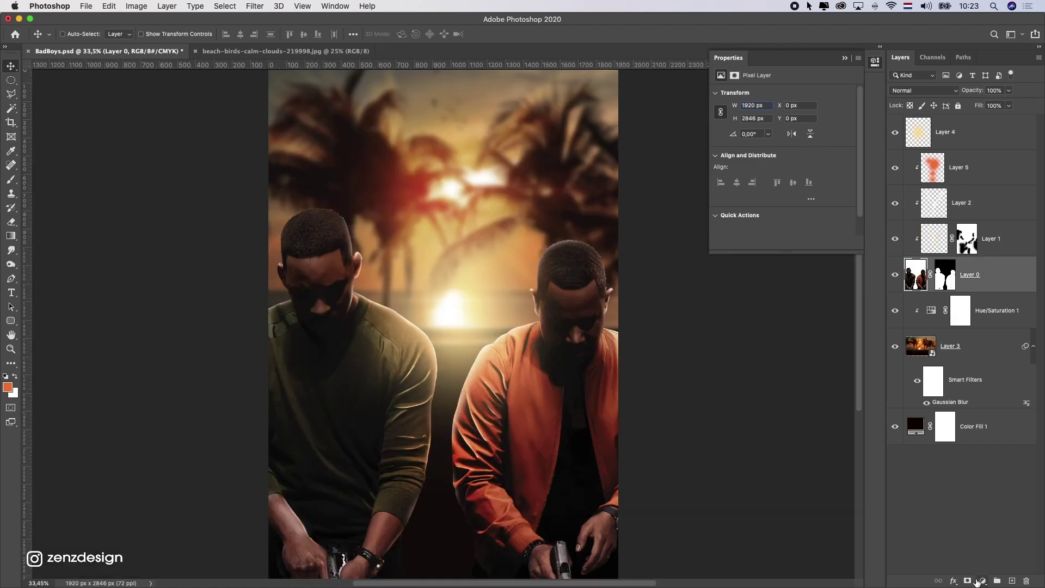
Add a Curves adjustment clipped to the men on Layer 0, raising the midtones and pulling the white point inward
left_click(981, 581)
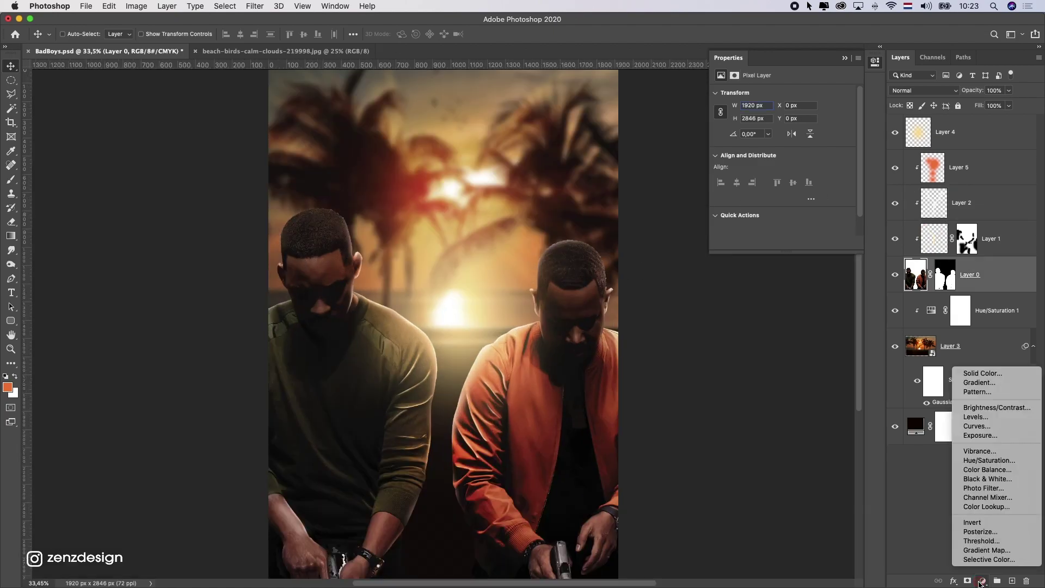
left_click(988, 425)
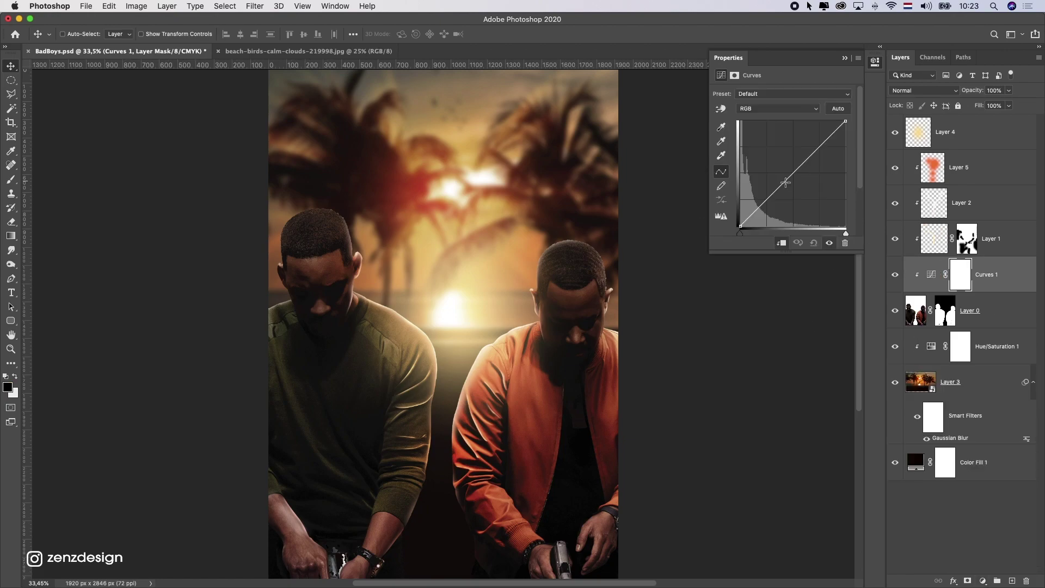
left_click_drag(779, 188, 780, 177)
left_click_drag(835, 117, 831, 121)
mouse_move(778, 182)
left_mouse_down()
mouse_move(767, 189)
mouse_move(774, 183)
left_mouse_up()
Compare the poster with and without the Curves adjustment, and lower its midtone point slightly
scroll(363, 419, "down", 6)
scroll(564, 303, "up", 4)
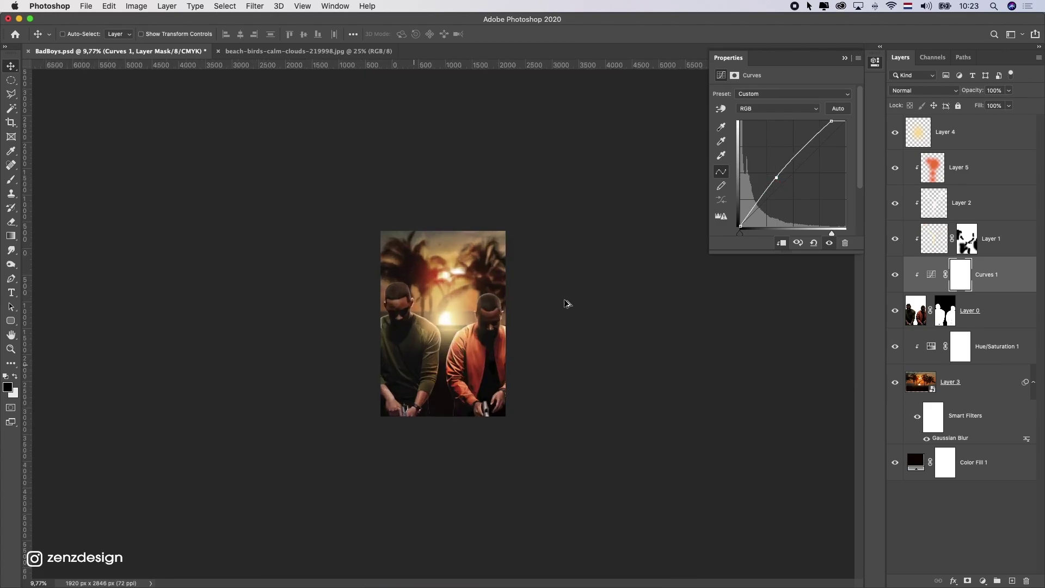
left_click(895, 275)
left_click(895, 275)
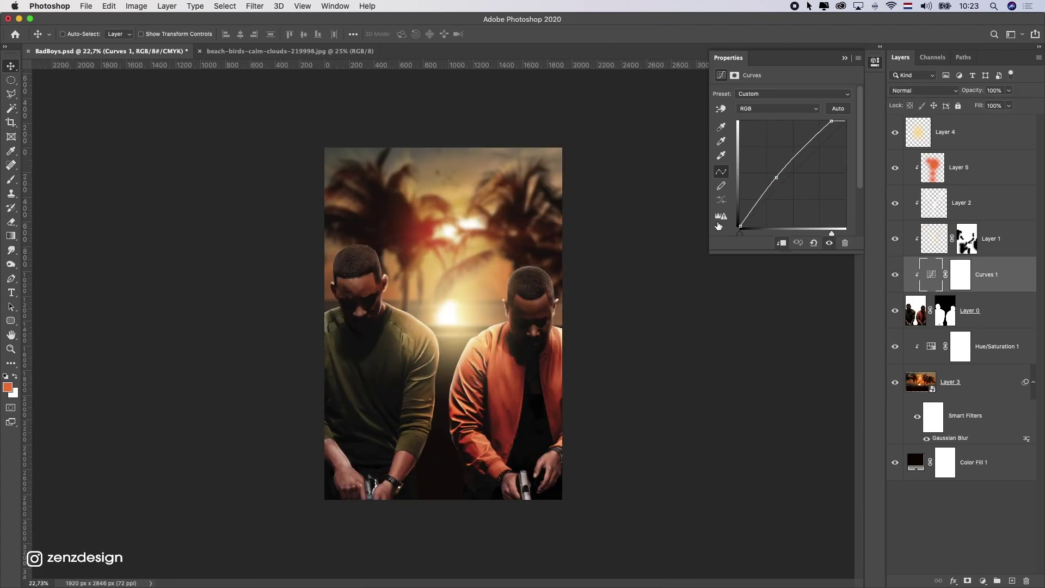
left_click_drag(776, 177, 773, 180)
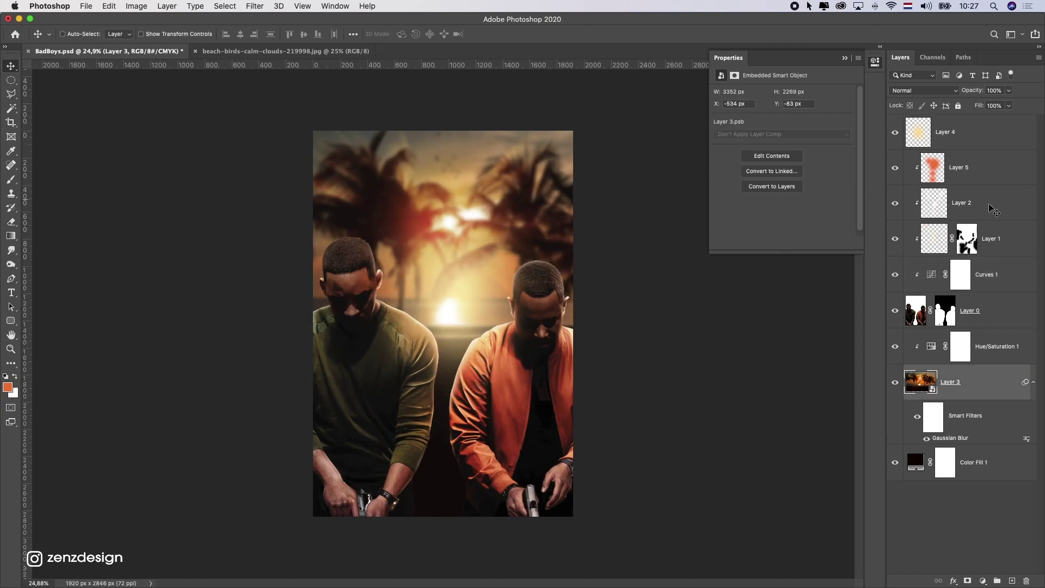
Add a new layer above Layer 4 and stamp all visible layers into it
left_click(968, 137)
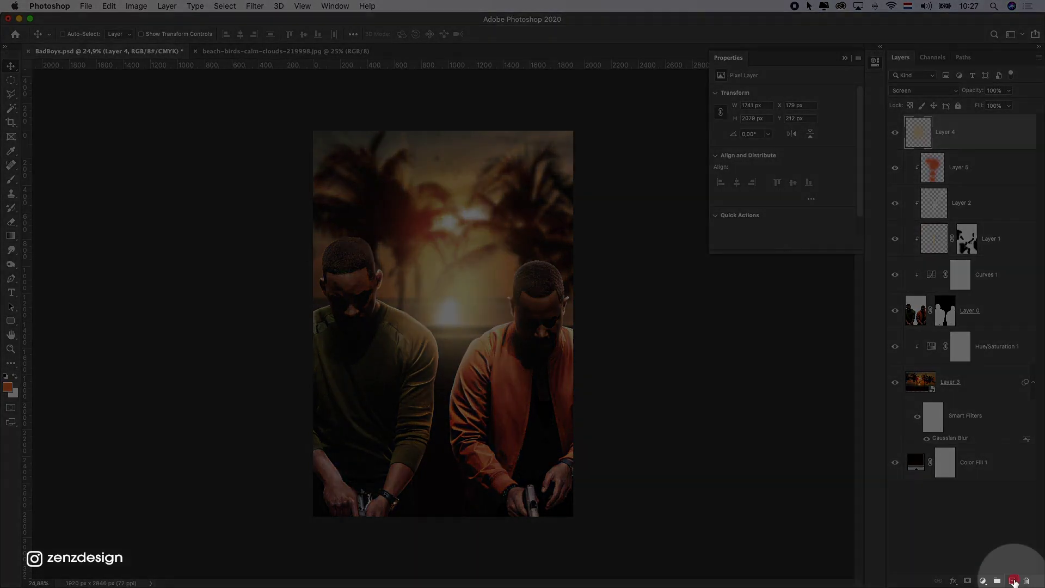
left_click(1013, 580)
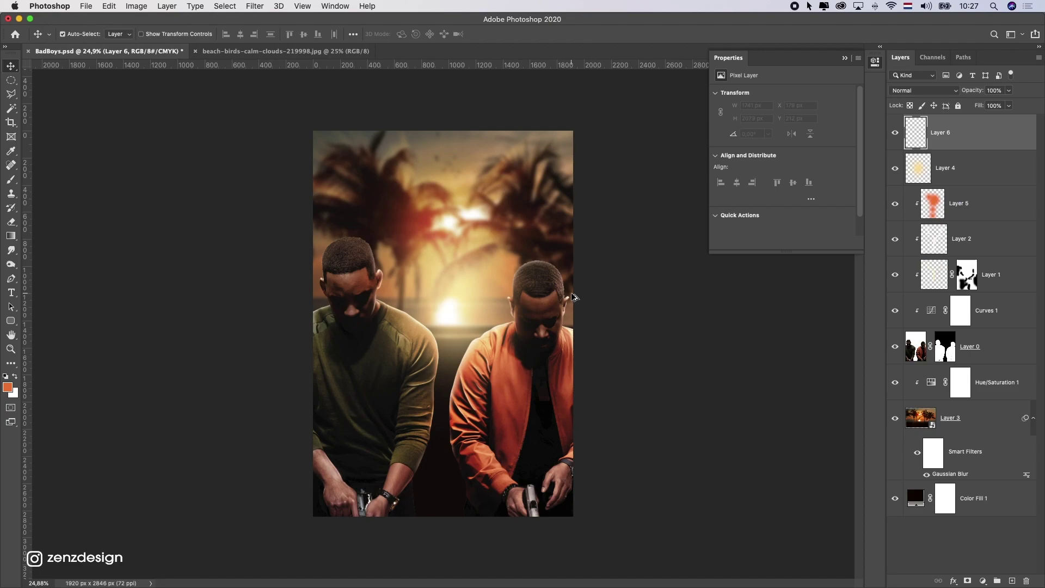
key("super+alt+shift+e")
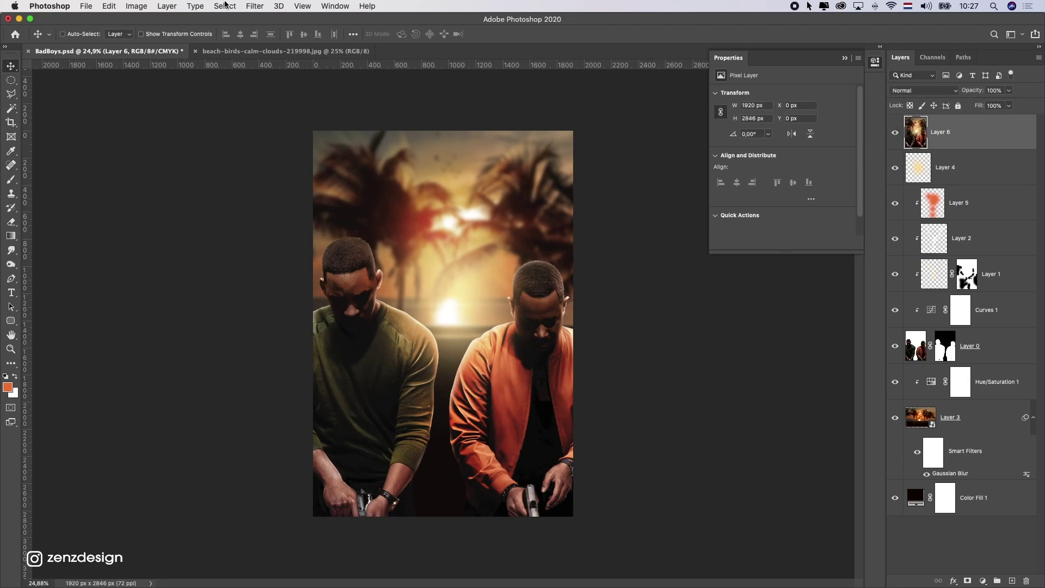
Open the Filter Gallery's Cutout filter on the stamped Layer 6 and shrink its preview to 25%
left_click(225, 5)
mouse_move(255, 6)
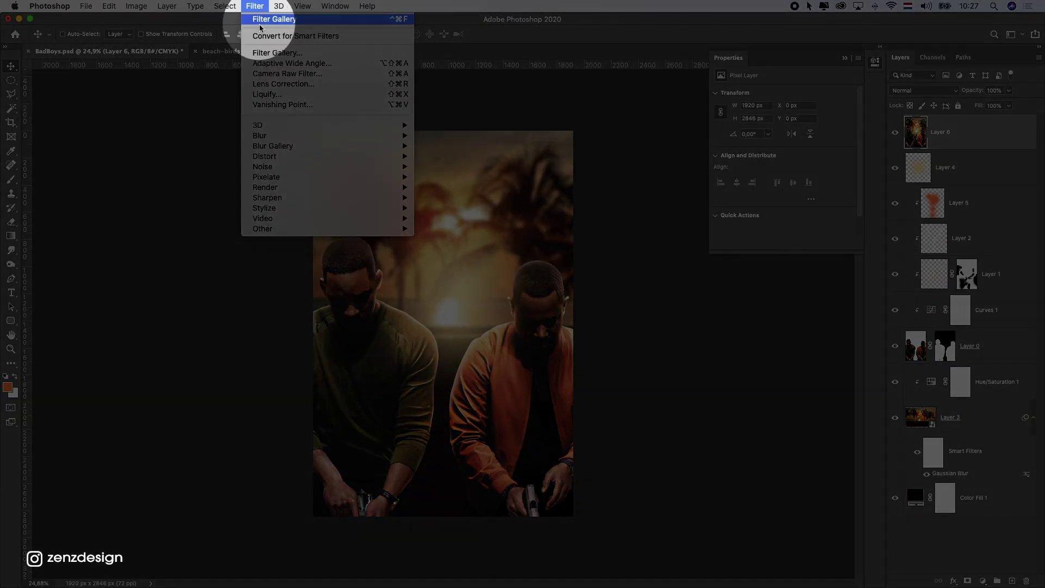
left_click(265, 52)
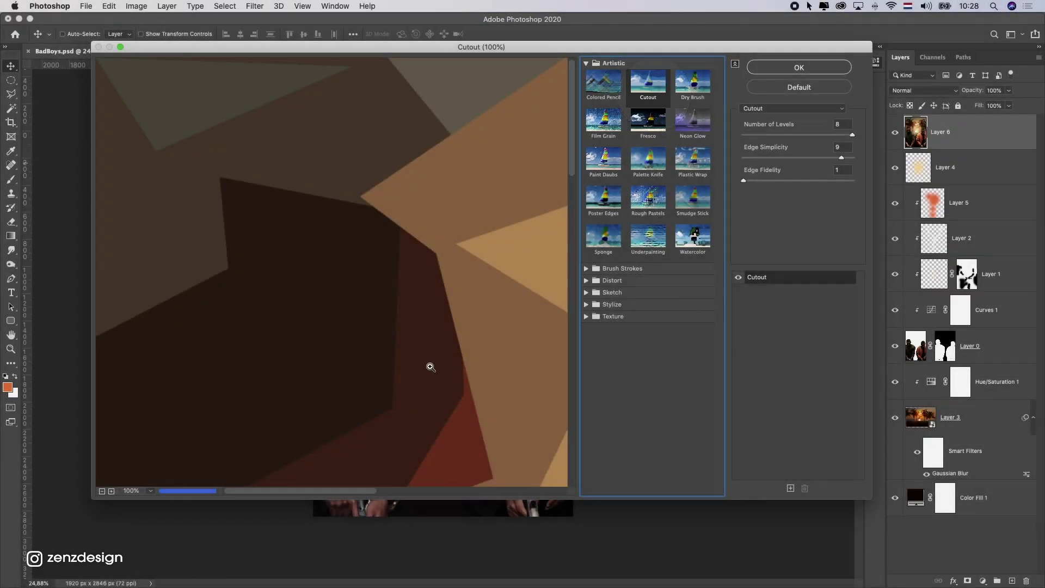
left_click(102, 490)
left_click(102, 490)
left_click(101, 490)
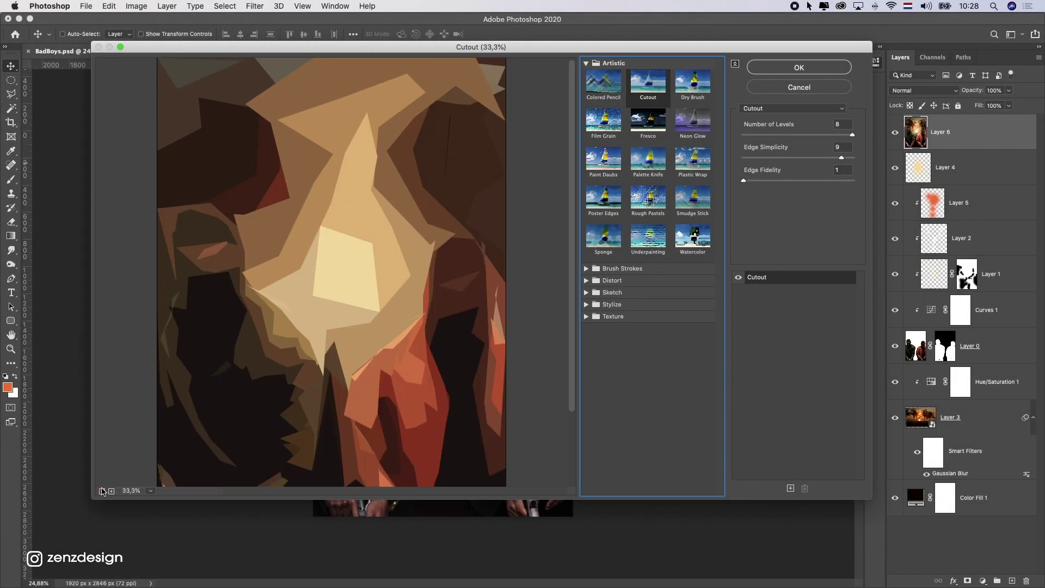
left_click(102, 490)
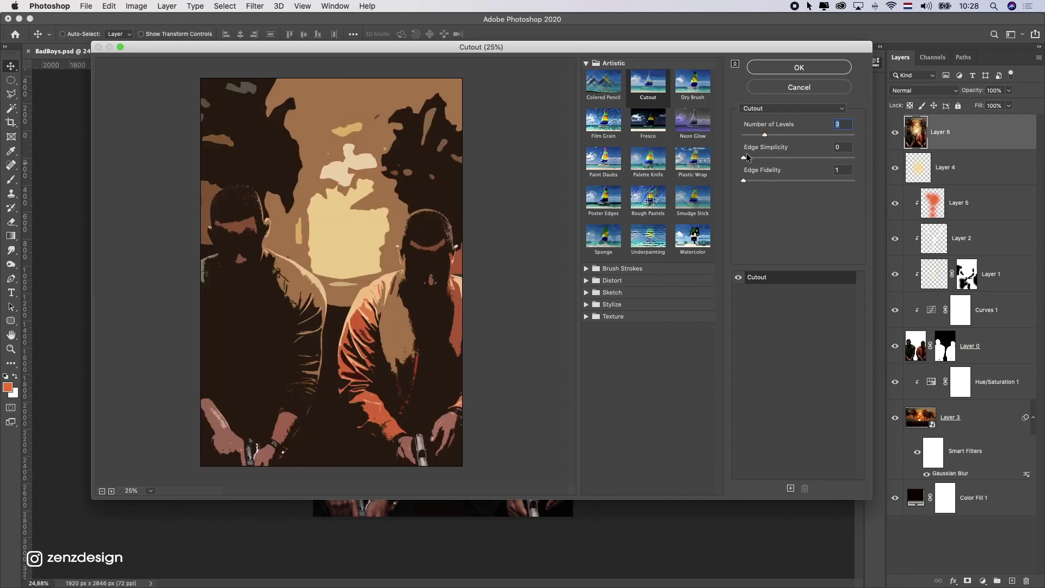
Adjust the Cutout filter with Edge Simplicity 0 and Edge Fidelity 1, raising Number of Levels to 6
right_click(353, 340)
left_click(348, 288)
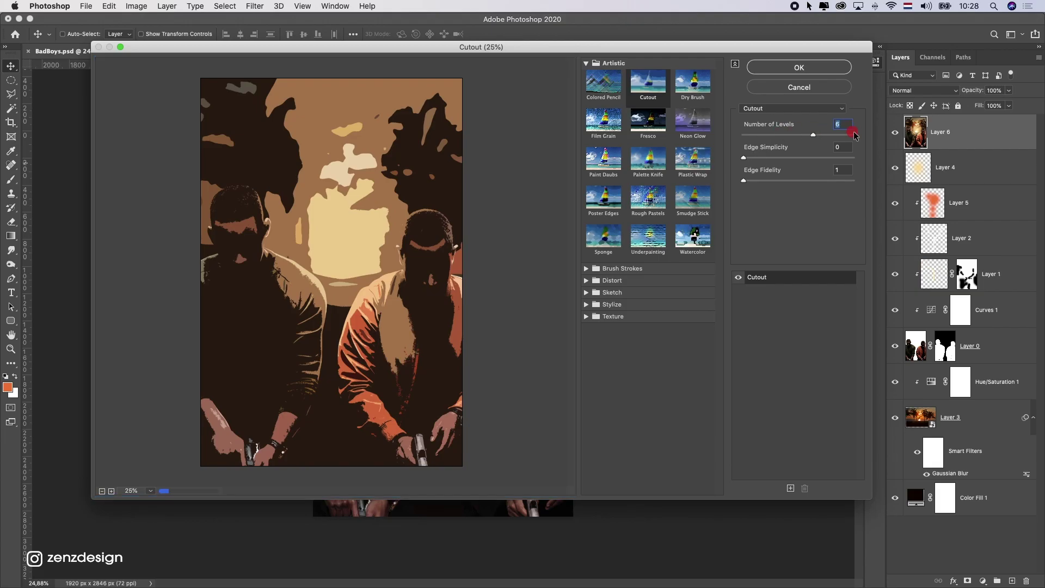